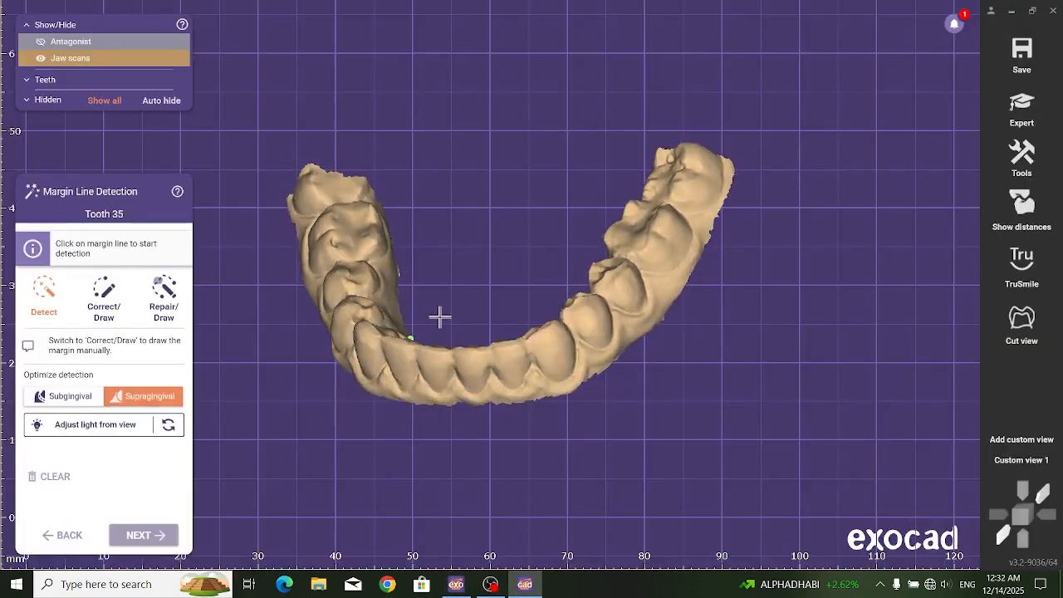
# Step: Switch tooth 35's margin line from automatic detection to manual correction in the free drawing mode
pyautogui.moveTo(439, 315)
pyautogui.mouseDown(button='right')
pyautogui.moveTo(499, 493)
pyautogui.moveTo(478, 341)
pyautogui.moveTo(446, 318)
pyautogui.moveTo(460, 318)
pyautogui.mouseUp(button='right')
pyautogui.scroll(3, 478, 340)
pyautogui.scroll(5, 532, 362)
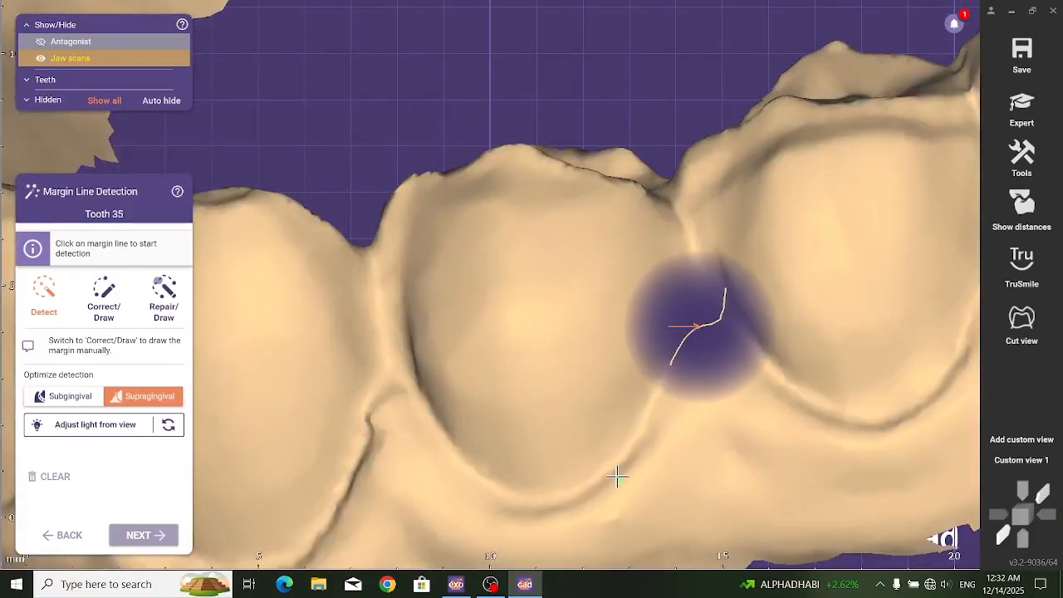
pyautogui.moveTo(616, 475); pyautogui.dragTo(496, 294, button='right')
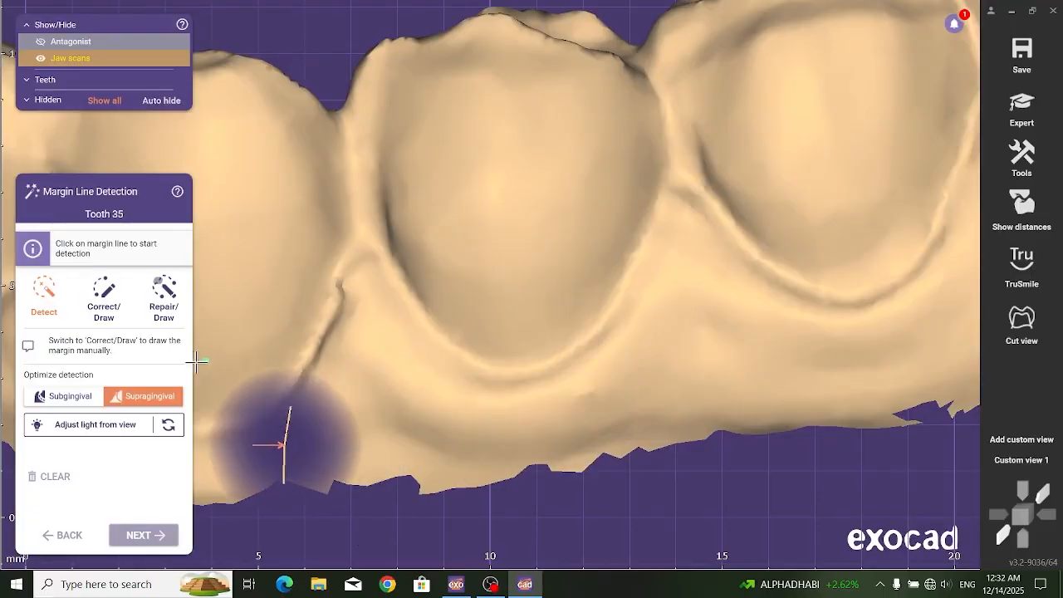
pyautogui.click(104, 297)
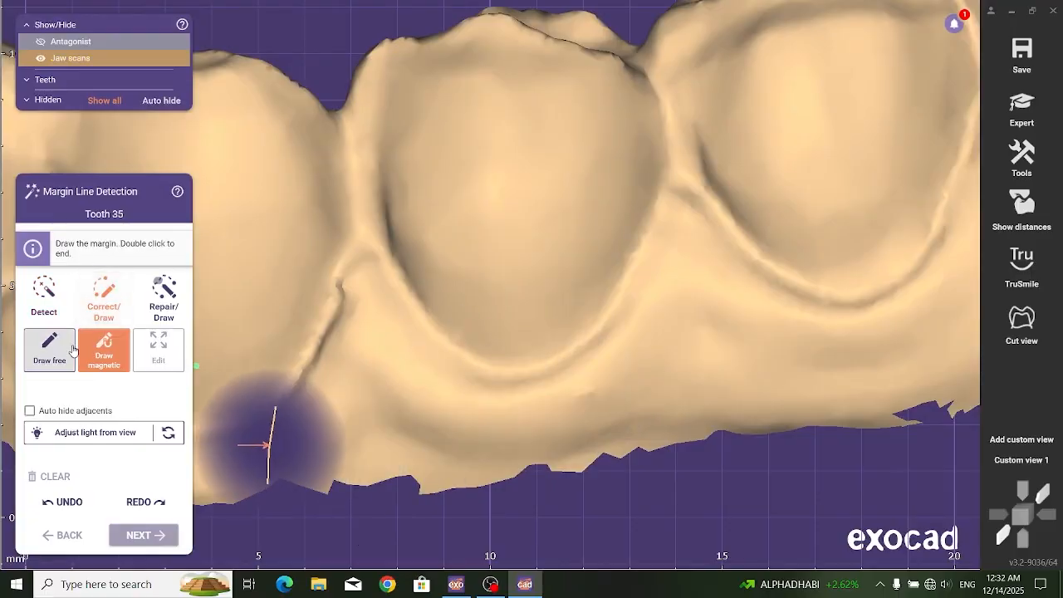
# Step: Try drawing tooth 35's margin freehand from the lowest part of the gumline up one side to the contact area
pyautogui.click(562, 358)
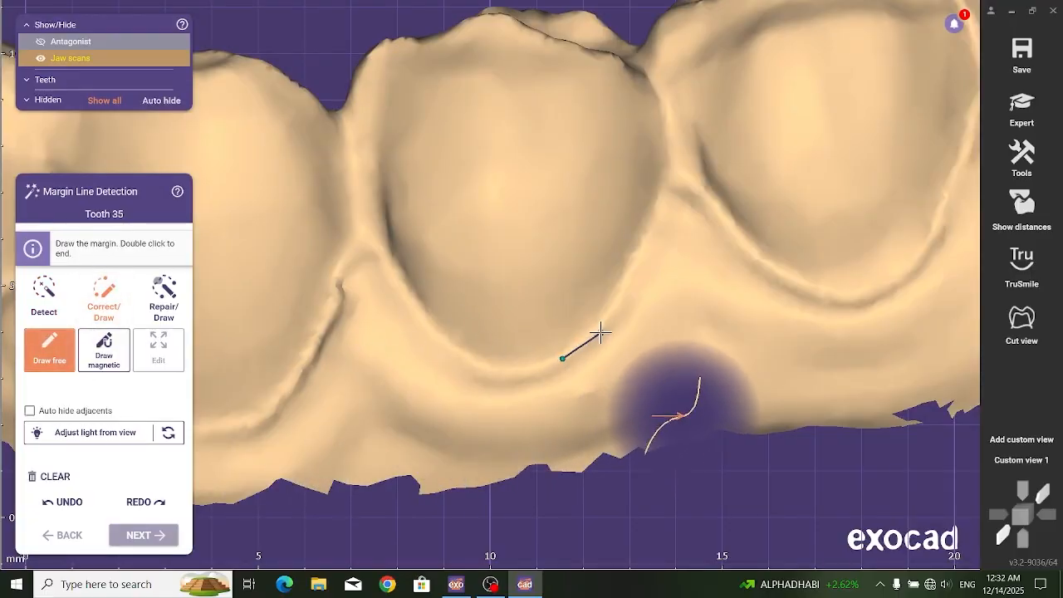
pyautogui.click(600, 333)
pyautogui.click(637, 275)
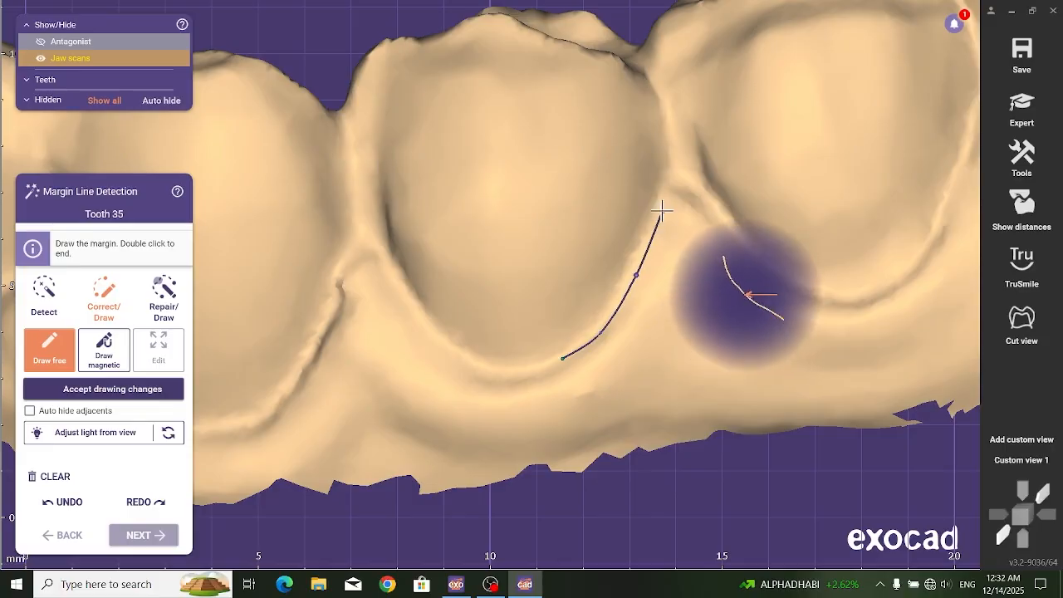
pyautogui.click(674, 164)
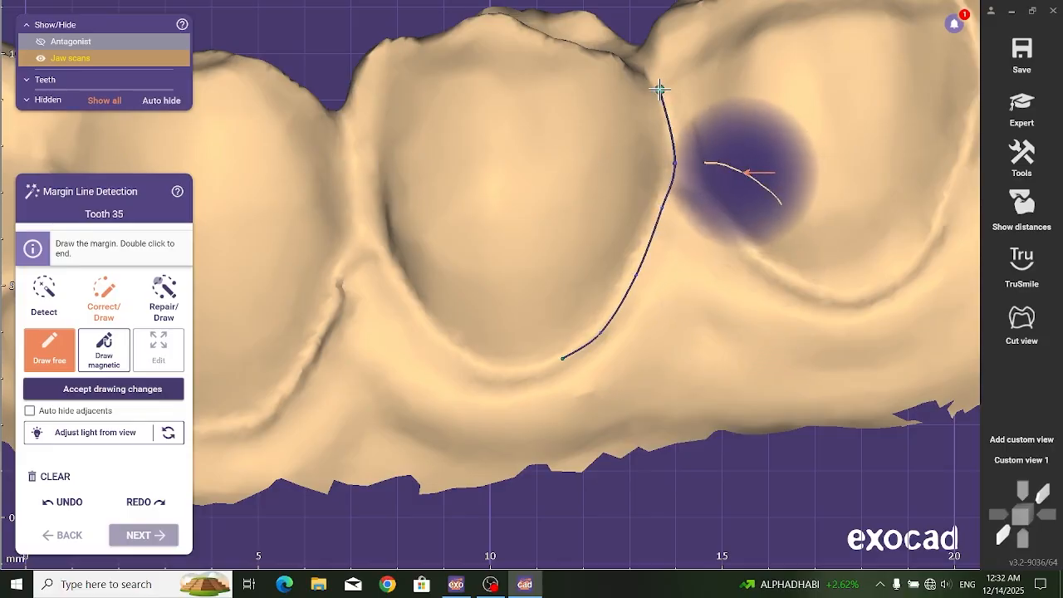
pyautogui.doubleClick(659, 89)
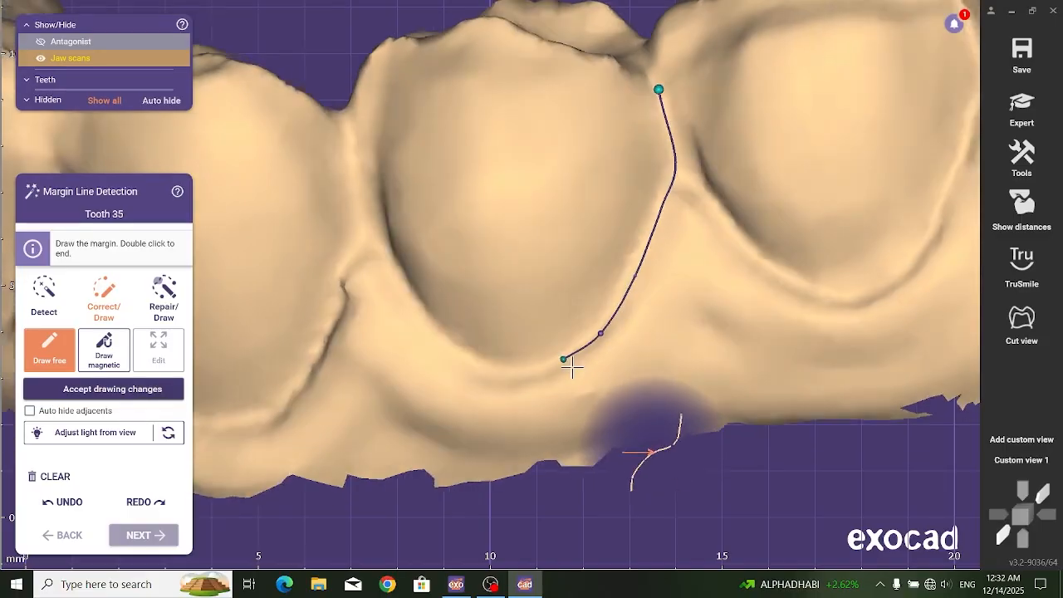
# Step: Draw tooth 35's margin freehand from the start point around the lowest part of the gumline and up the opposite side
pyautogui.moveTo(571, 365); pyautogui.dragTo(565, 436, button='right')
pyautogui.rightClick(594, 392)
pyautogui.click(629, 451)
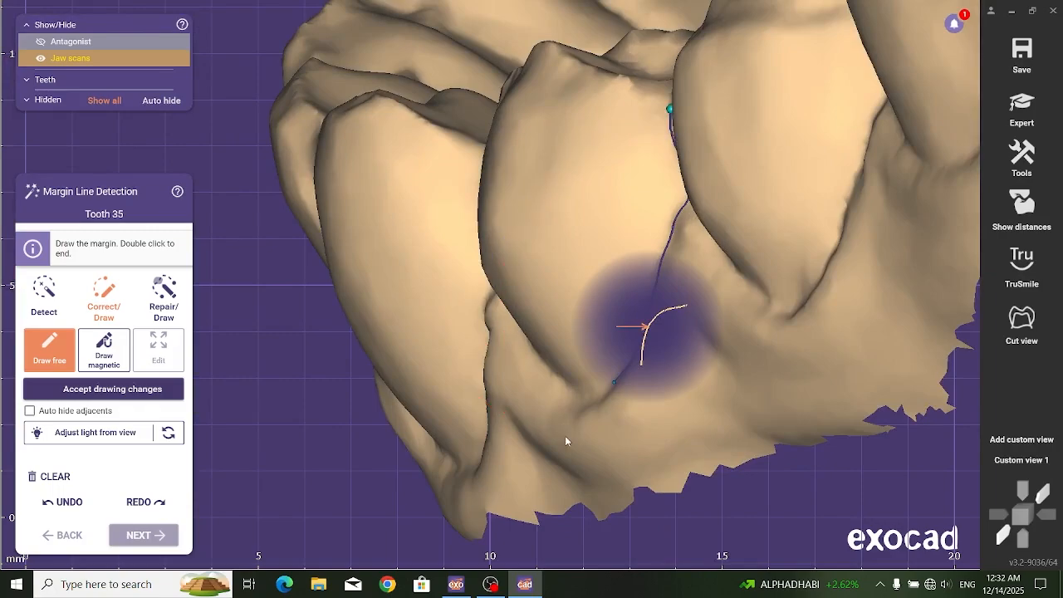
pyautogui.scroll(5, 565, 440)
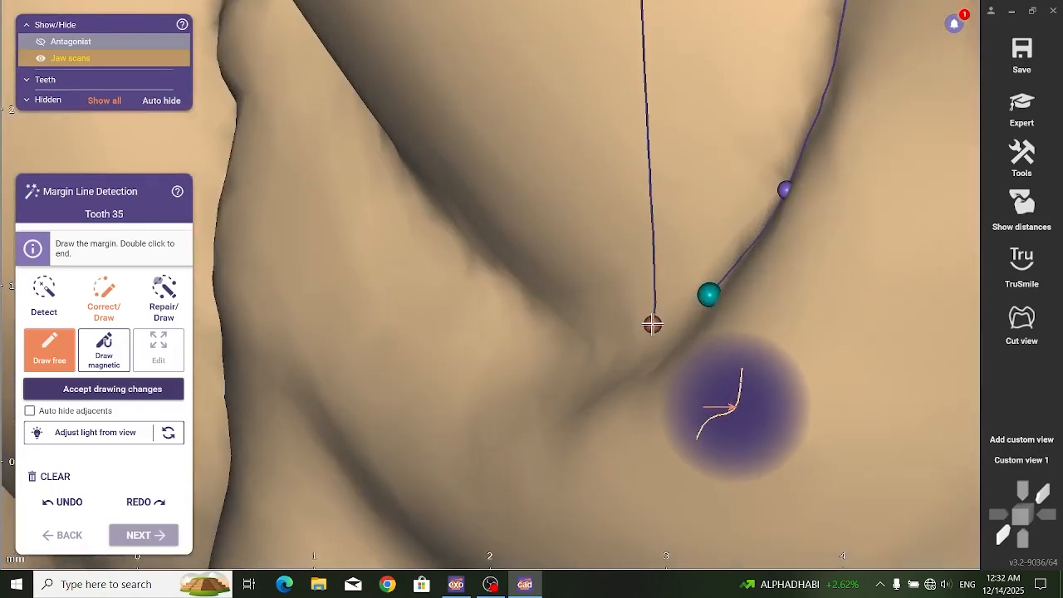
pyautogui.scroll(-4, 678, 338)
pyautogui.scroll(2, 678, 338)
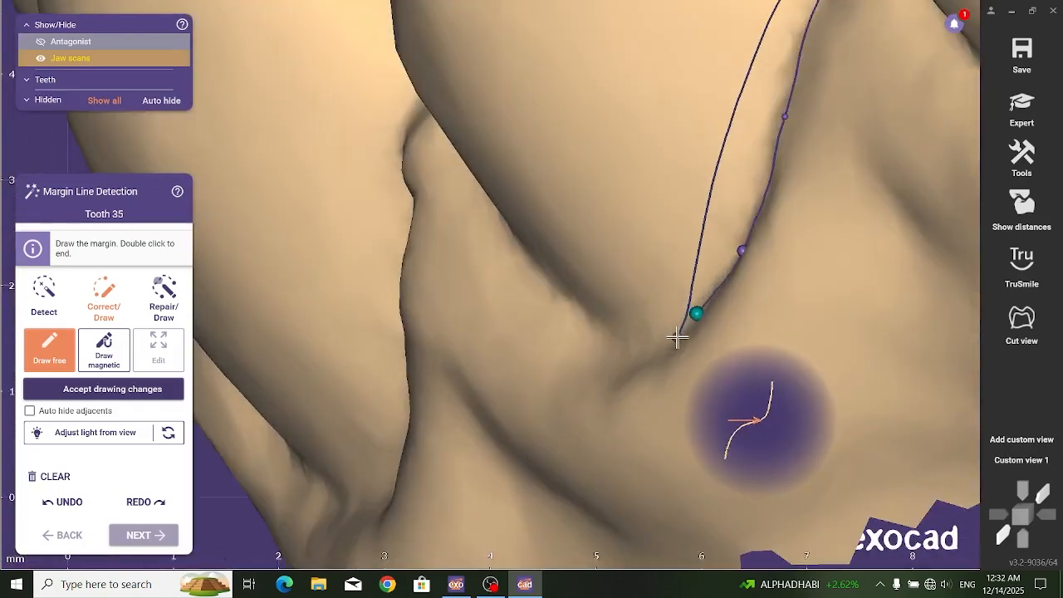
pyautogui.scroll(2, 678, 337)
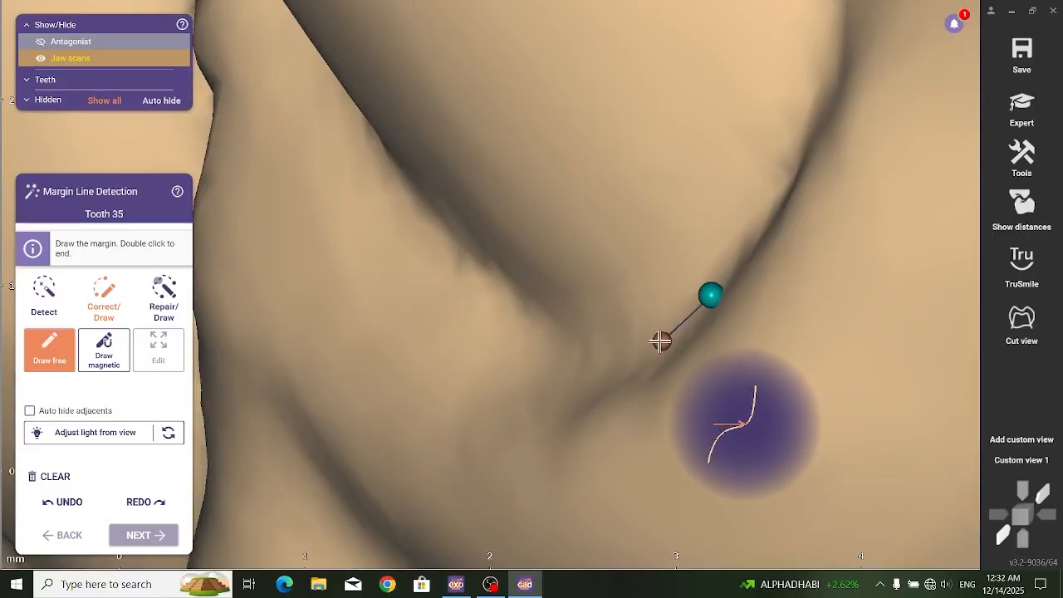
pyautogui.click(630, 357)
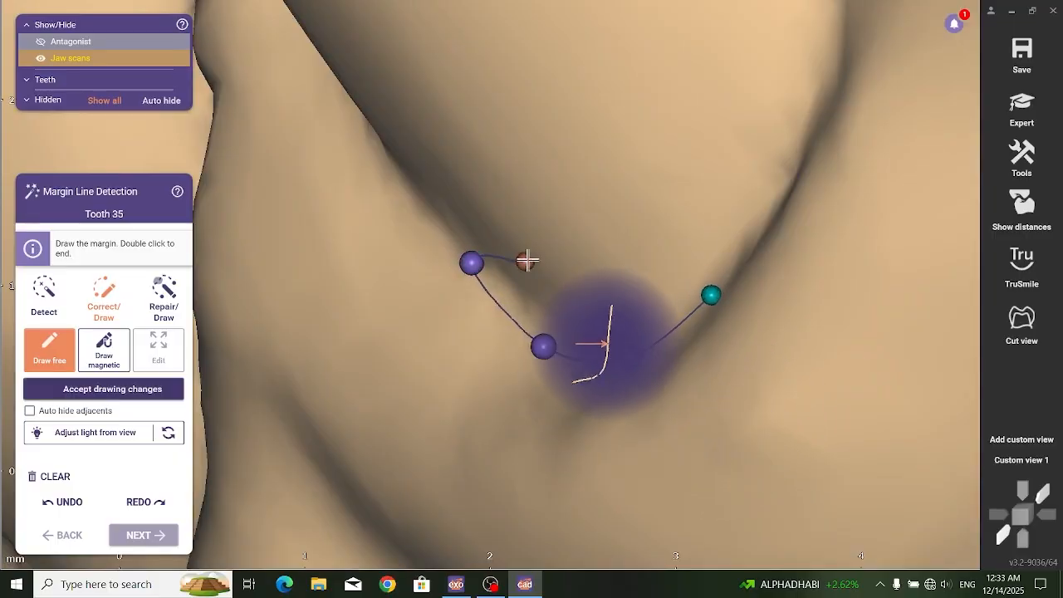
pyautogui.moveTo(539, 244); pyautogui.dragTo(518, 238, button='right')
pyautogui.moveTo(532, 193); pyautogui.dragTo(495, 196, button='right')
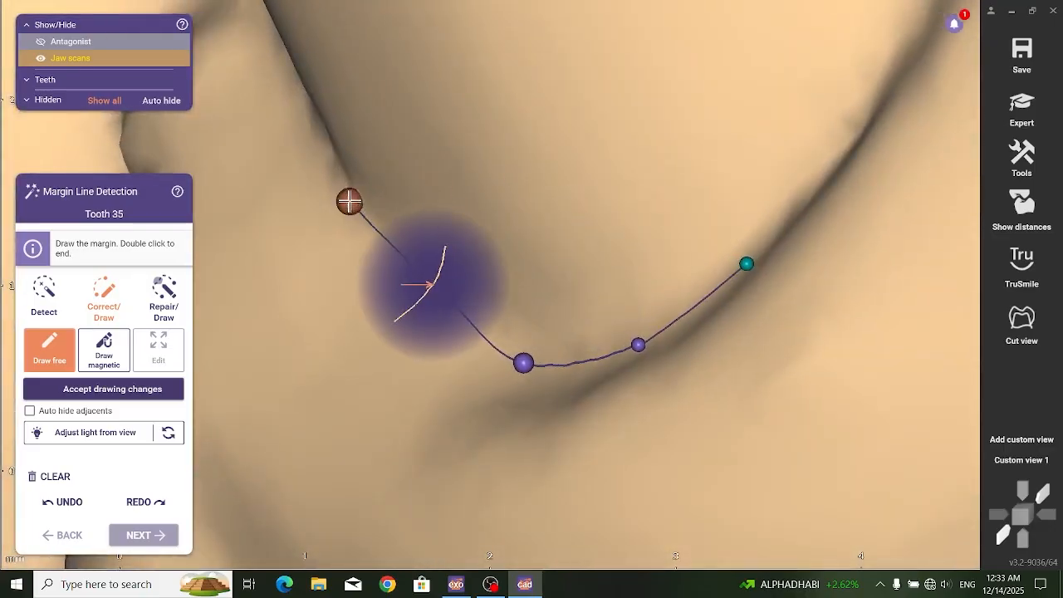
pyautogui.click(349, 202)
pyautogui.click(310, 119)
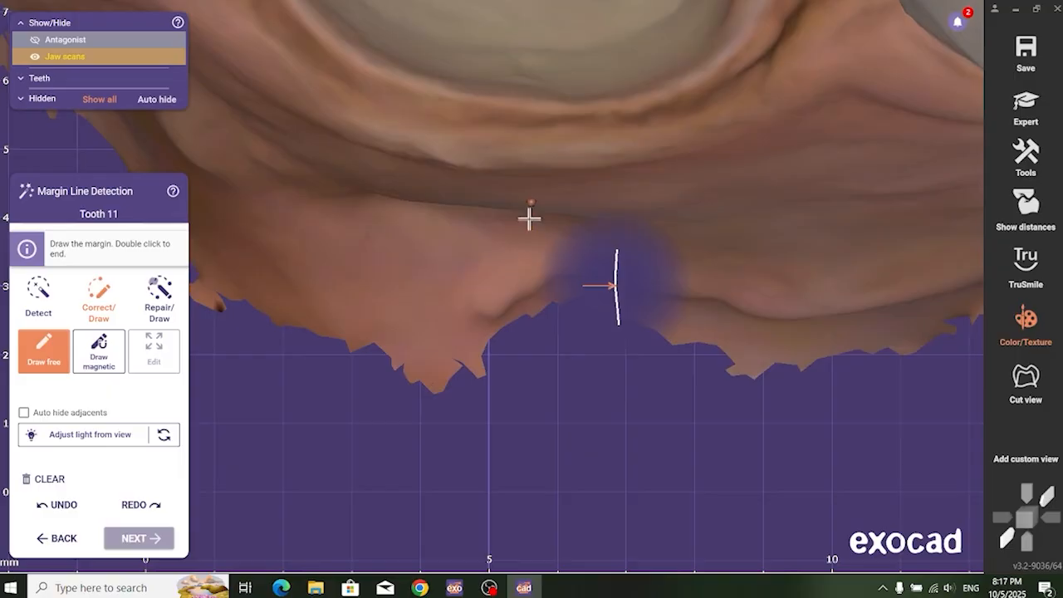
# Step: Undo the stray margin point on tooth 11 and place the first four free-drawn points along the preparation edge
pyautogui.moveTo(529, 219); pyautogui.dragTo(534, 394, button='right')
pyautogui.hotkey('ctrl', 'z')
pyautogui.moveTo(560, 343); pyautogui.dragTo(570, 297, button='right')
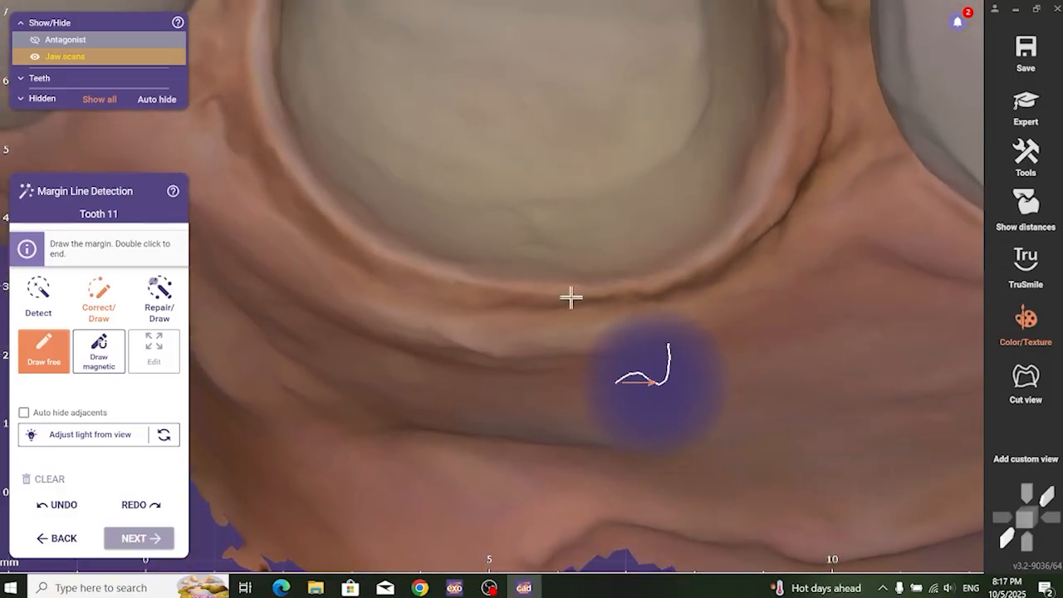
pyautogui.scroll(3, 570, 296)
pyautogui.click(564, 296)
pyautogui.click(634, 295)
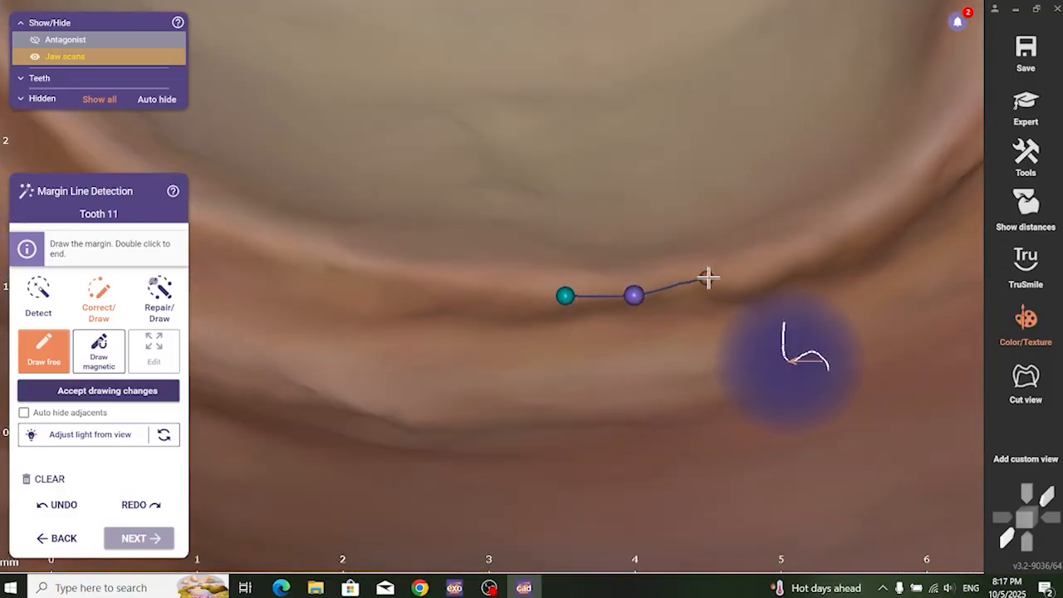
pyautogui.click(735, 285)
pyautogui.click(841, 247)
# Step: Continue tooth 11's free-drawn margin around the corner of the preparation and up its side
pyautogui.scroll(-3, 841, 246)
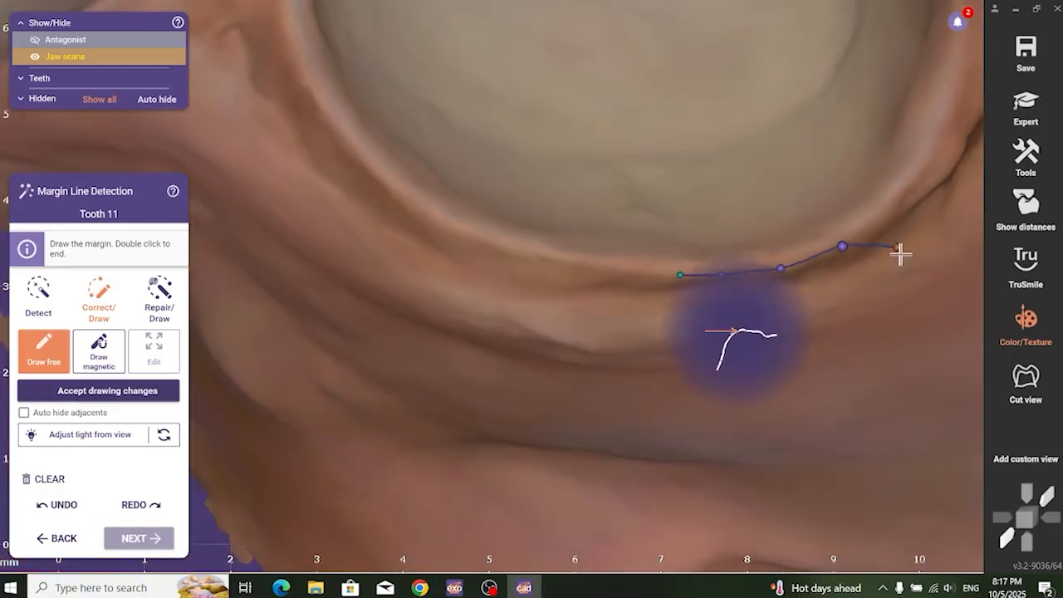
pyautogui.moveTo(896, 267); pyautogui.dragTo(666, 414, button='middle')
pyautogui.doubleClick(670, 413)
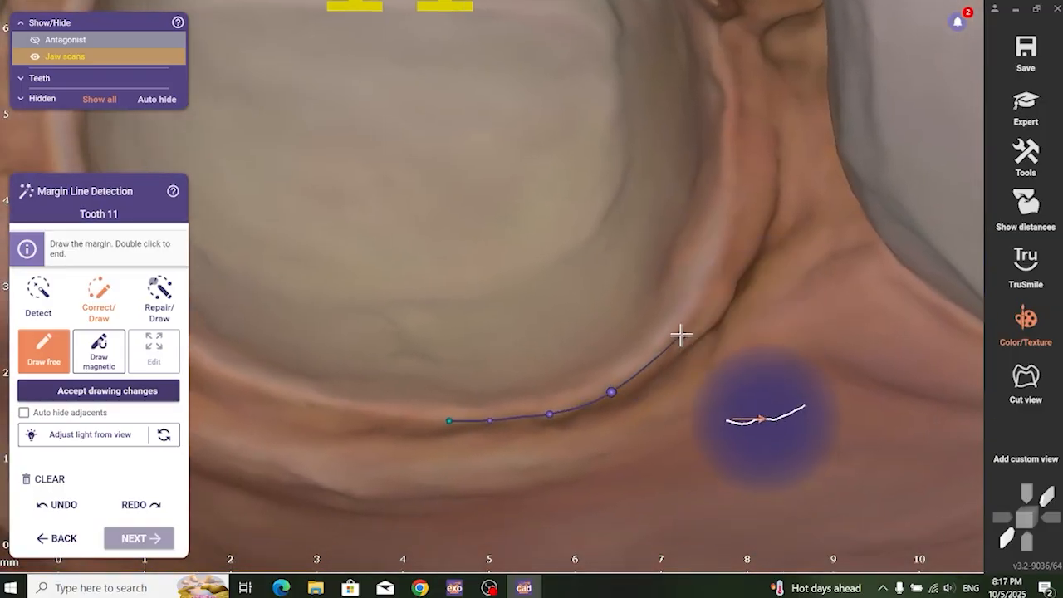
pyautogui.click(677, 334)
pyautogui.click(717, 280)
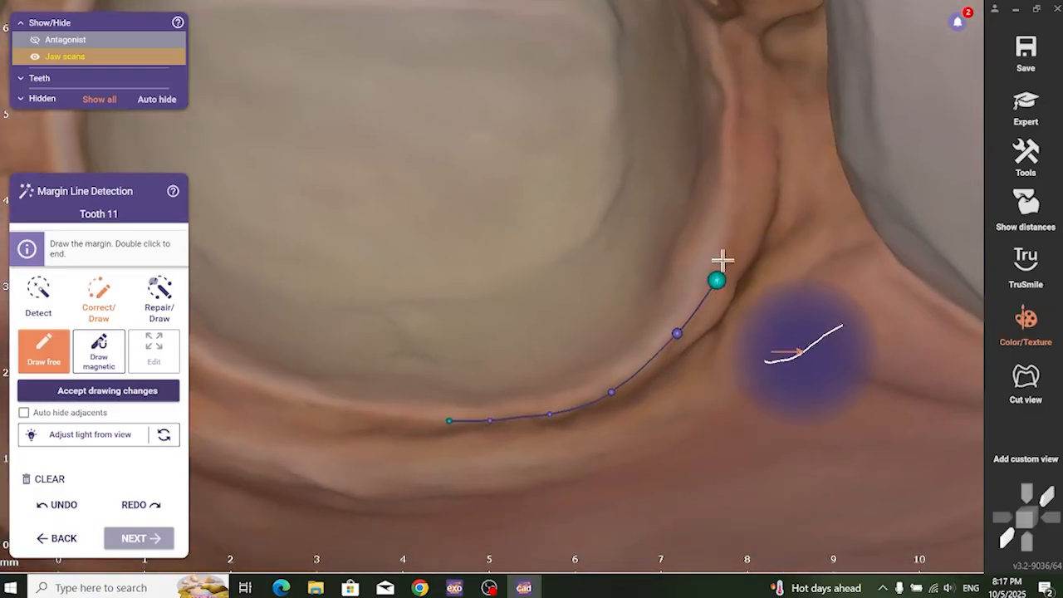
pyautogui.click(738, 207)
pyautogui.click(738, 142)
pyautogui.doubleClick(738, 83)
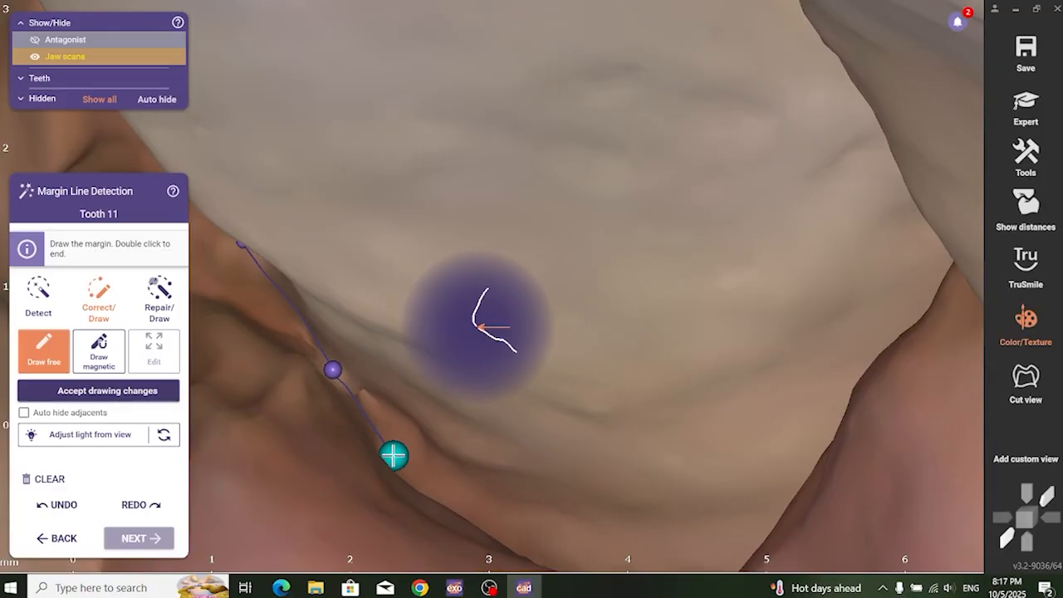
# Step: Extend tooth 11's margin across the far side of the preparation, following the edge where it meets the gum
pyautogui.moveTo(479, 516)
pyautogui.mouseDown(button='right')
pyautogui.moveTo(442, 374)
pyautogui.moveTo(500, 391)
pyautogui.moveTo(601, 354)
pyautogui.moveTo(552, 419)
pyautogui.mouseUp(button='right')
pyautogui.click(552, 419)
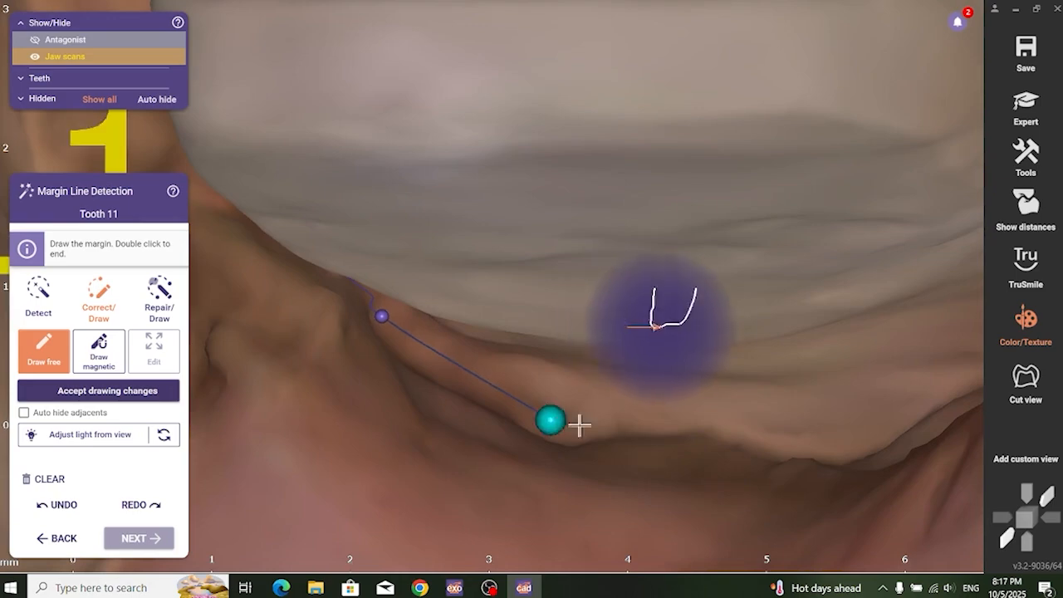
pyautogui.click(674, 427)
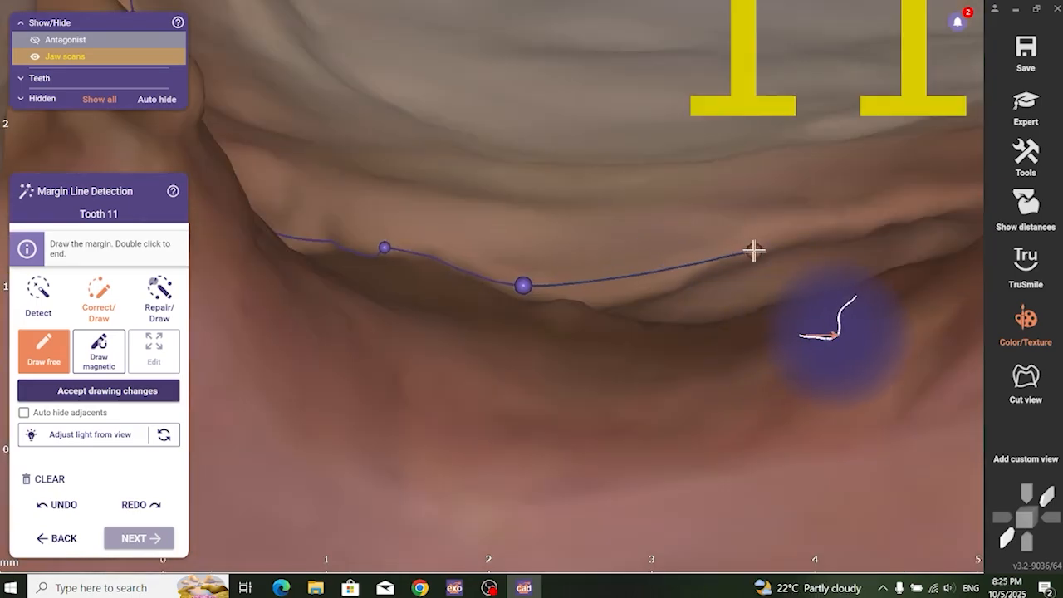
pyautogui.click(754, 250)
pyautogui.moveTo(754, 250); pyautogui.dragTo(819, 231, button='right')
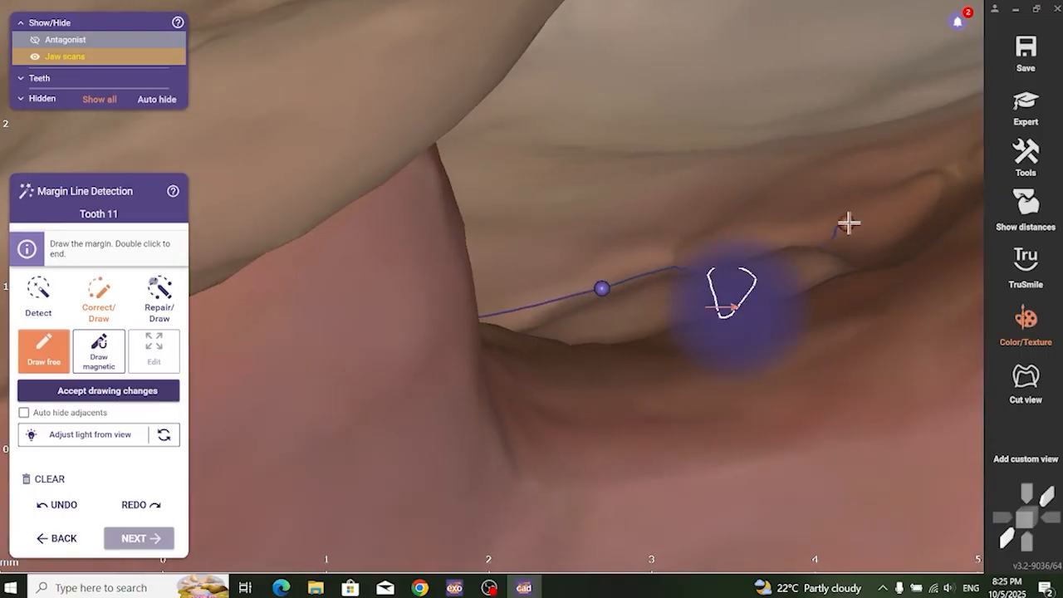
pyautogui.moveTo(893, 220); pyautogui.dragTo(449, 341, button='right')
pyautogui.click(448, 342)
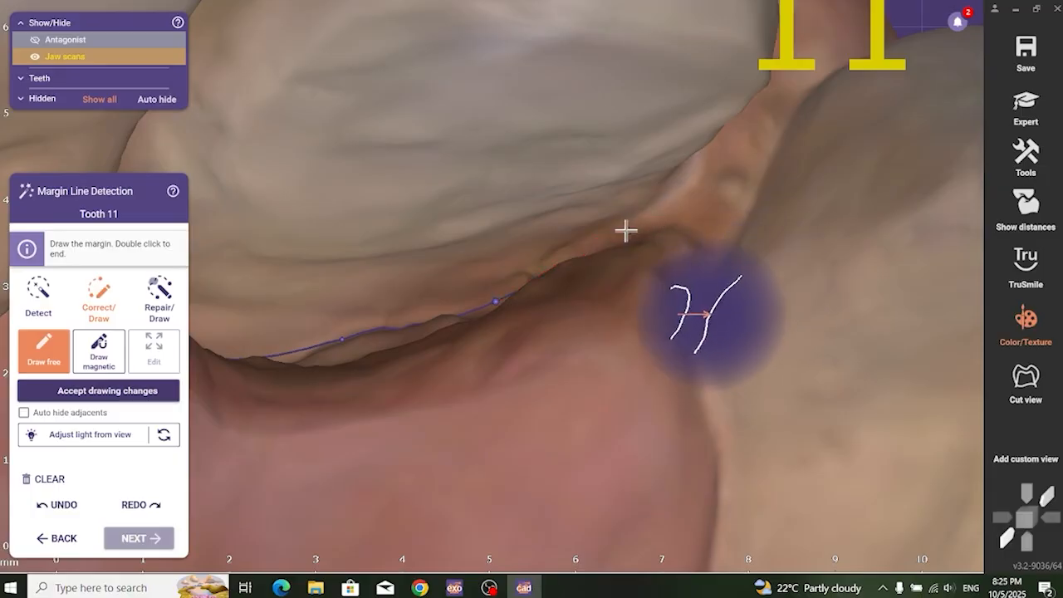
# Step: Carry tooth 11's margin around the corner beside the neighbouring tooth, undoing the last misplaced point
pyautogui.scroll(5, 610, 242)
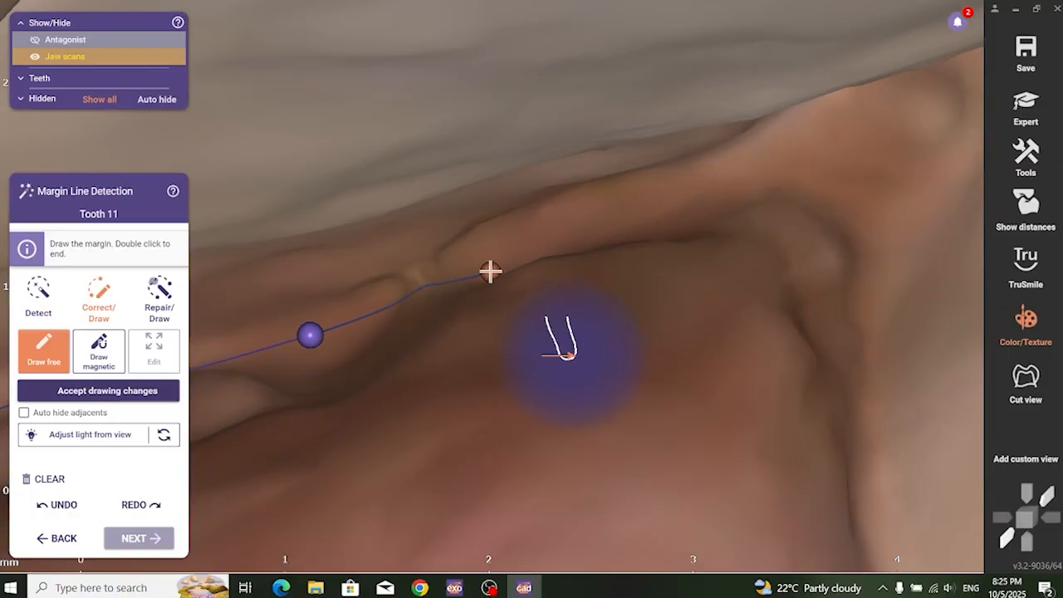
pyautogui.scroll(-6, 741, 166)
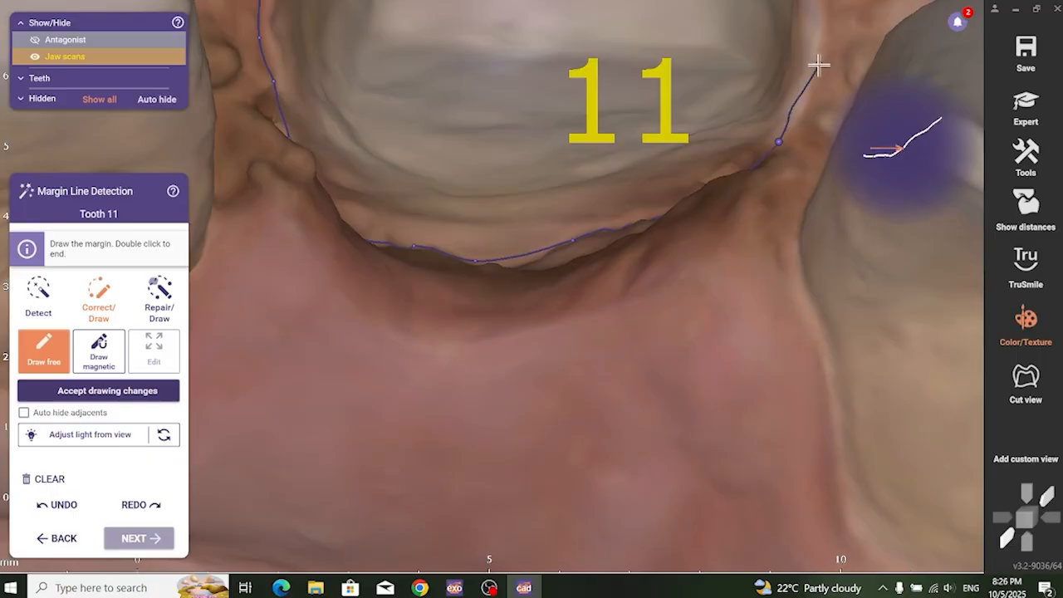
pyautogui.click(801, 113)
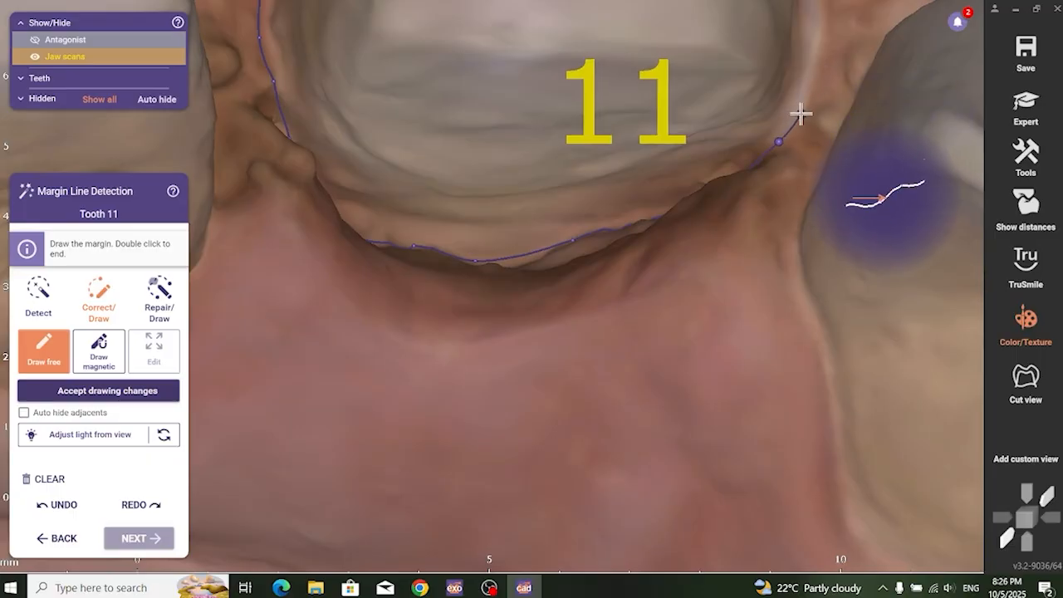
pyautogui.doubleClick(818, 48)
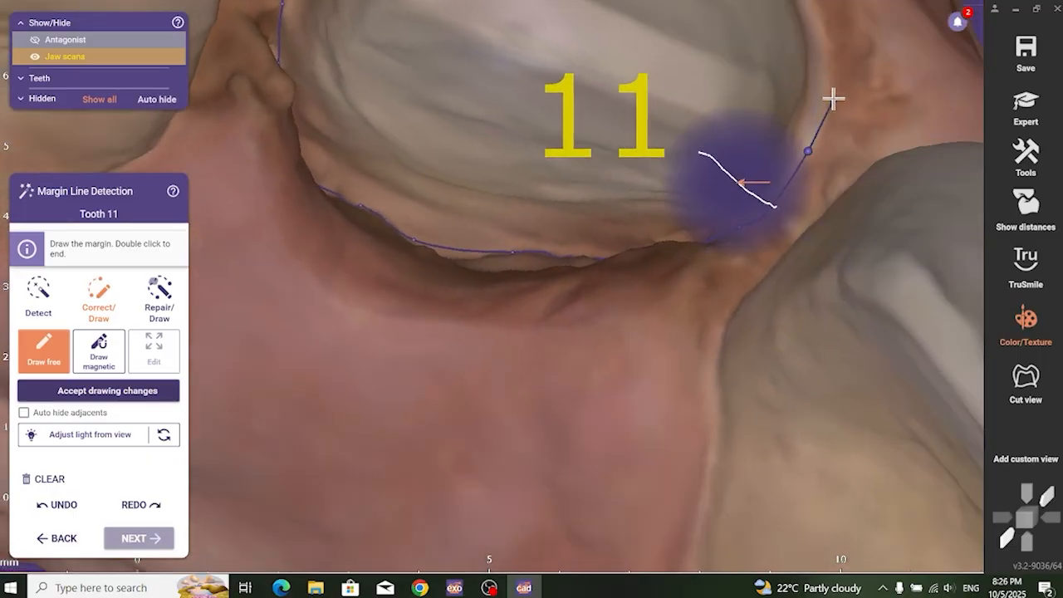
pyautogui.click(825, 100)
pyautogui.moveTo(799, 99); pyautogui.dragTo(523, 270, button='middle')
pyautogui.click(522, 270)
pyautogui.moveTo(569, 239); pyautogui.dragTo(583, 235, button='right')
pyautogui.hotkey('ctrl', 'z')
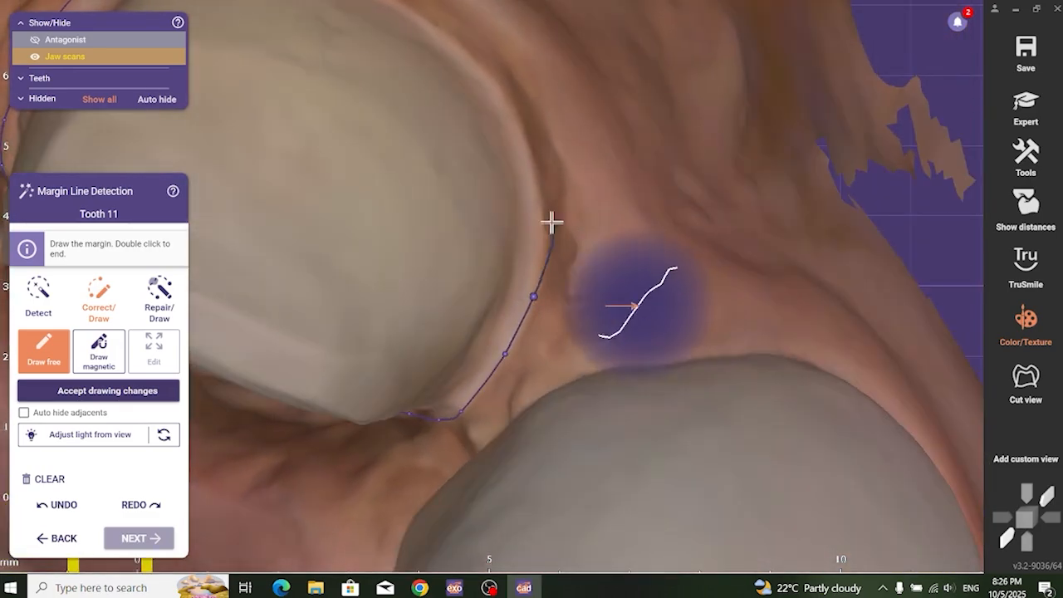
# Step: Place the remaining margin points along tooth 11's preparation edge and close the loop at the starting point
pyautogui.click(541, 217)
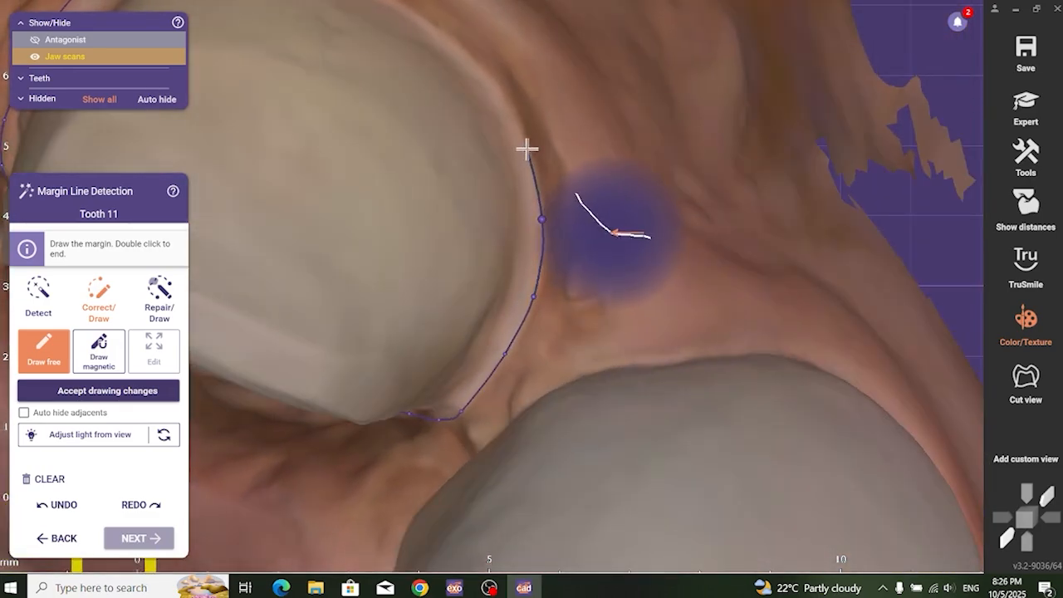
pyautogui.click(526, 150)
pyautogui.click(489, 80)
pyautogui.moveTo(466, 58); pyautogui.dragTo(495, 311, button='right')
pyautogui.click(492, 321)
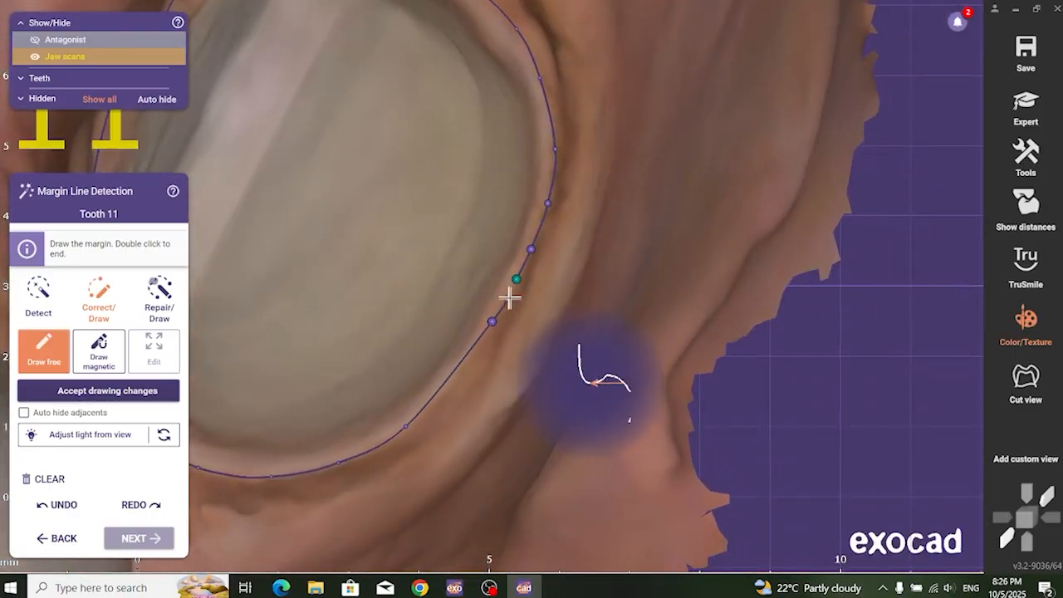
pyautogui.doubleClick(514, 282)
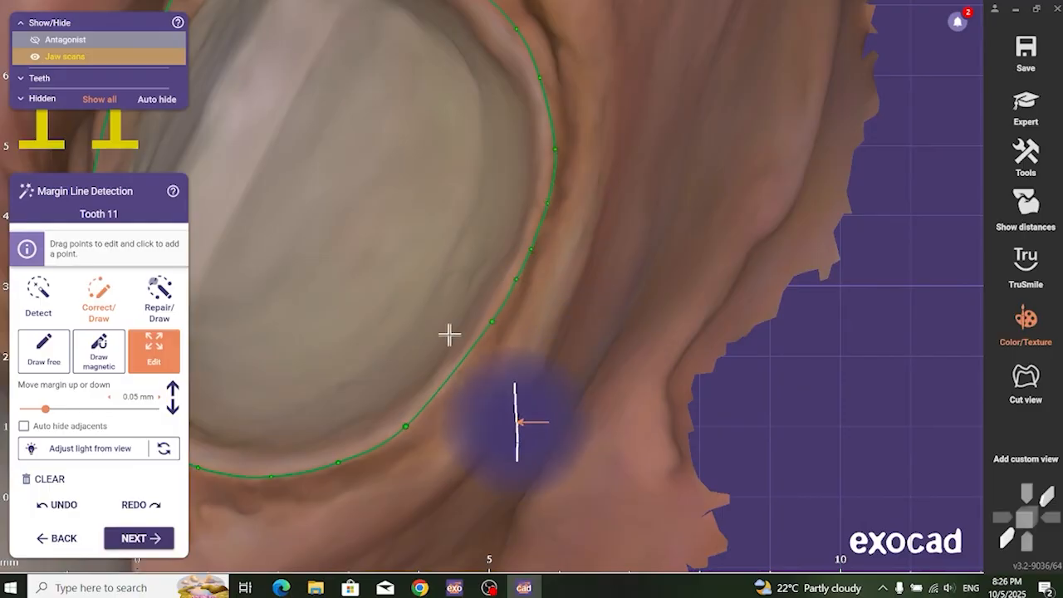
# Step: Inspect the closed margin line of tooth 11 against the preparation edge from several angles
pyautogui.scroll(5, 539, 216)
pyautogui.scroll(-3, 591, 165)
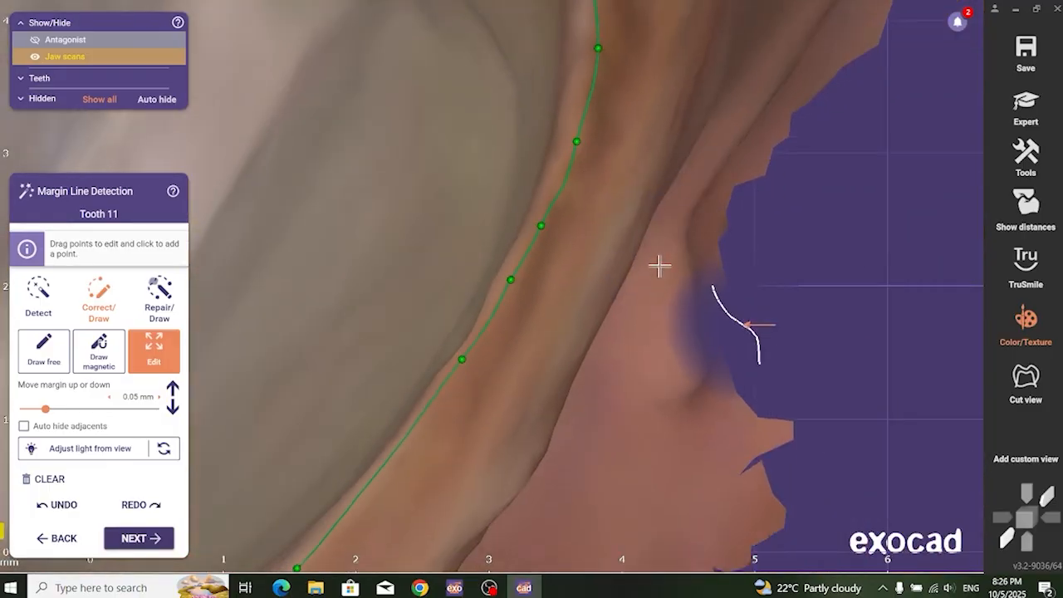
pyautogui.moveTo(660, 266)
pyautogui.mouseDown(button='right')
pyautogui.moveTo(650, 242)
pyautogui.moveTo(660, 263)
pyautogui.mouseUp(button='right')
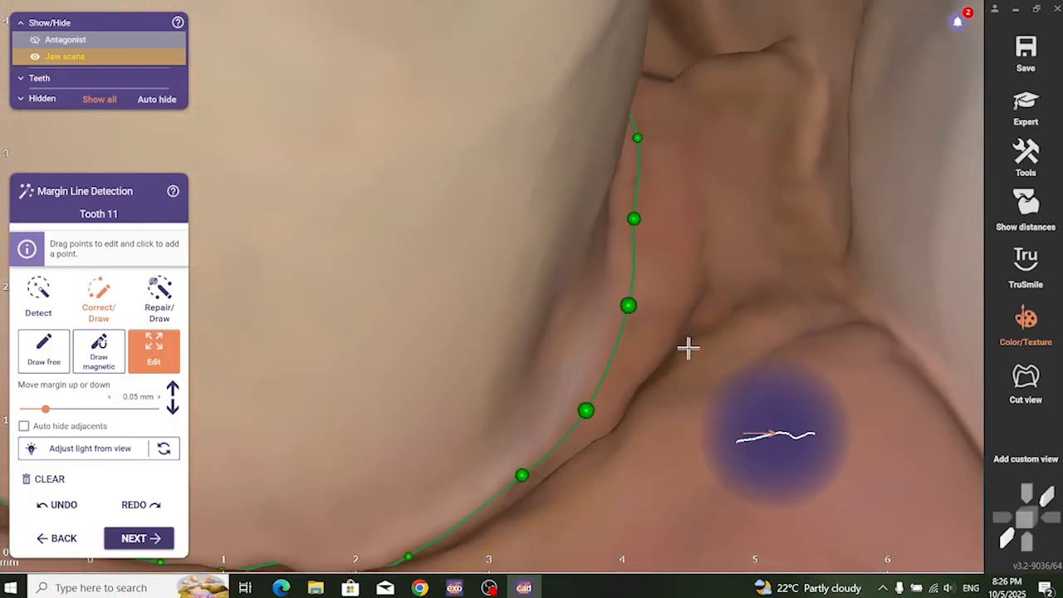
pyautogui.moveTo(637, 179); pyautogui.dragTo(635, 154, button='right')
pyautogui.scroll(-3, 636, 152)
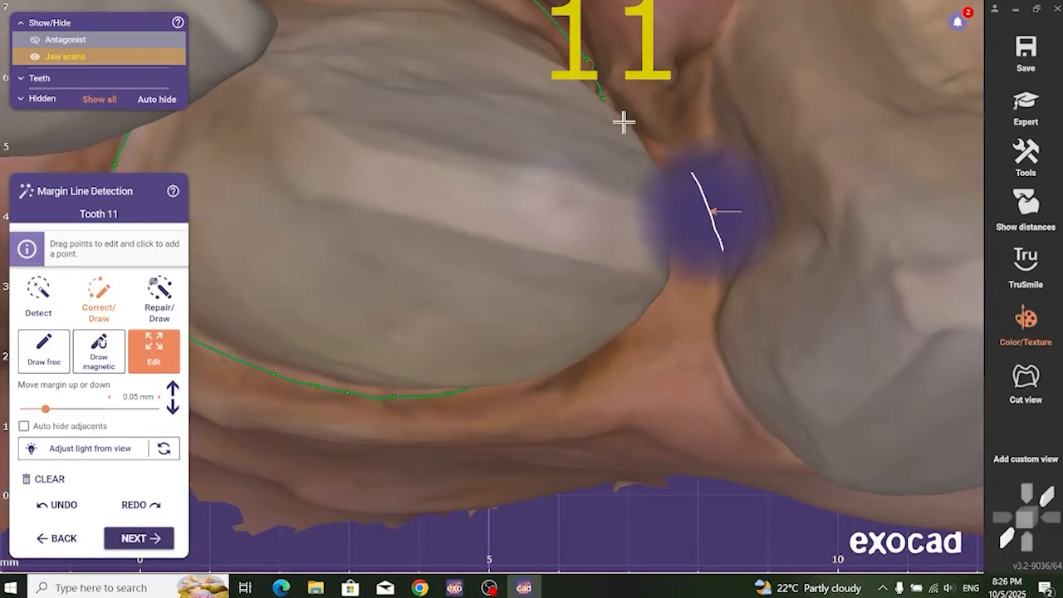
# Step: Fine-tune tooth 11's margin points along the preparation edge beside the gum, checking the line from several angles
pyautogui.scroll(5, 625, 83)
pyautogui.moveTo(576, 68); pyautogui.dragTo(563, 114, button='right')
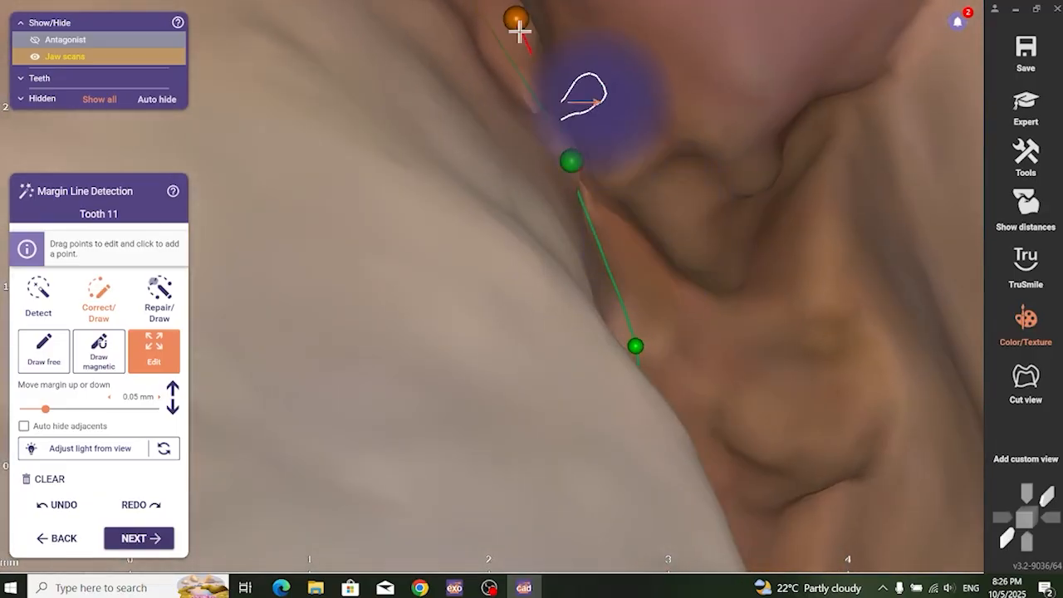
pyautogui.moveTo(495, 23); pyautogui.dragTo(576, 420, button='right')
pyautogui.scroll(-6, 607, 439)
pyautogui.scroll(6, 577, 419)
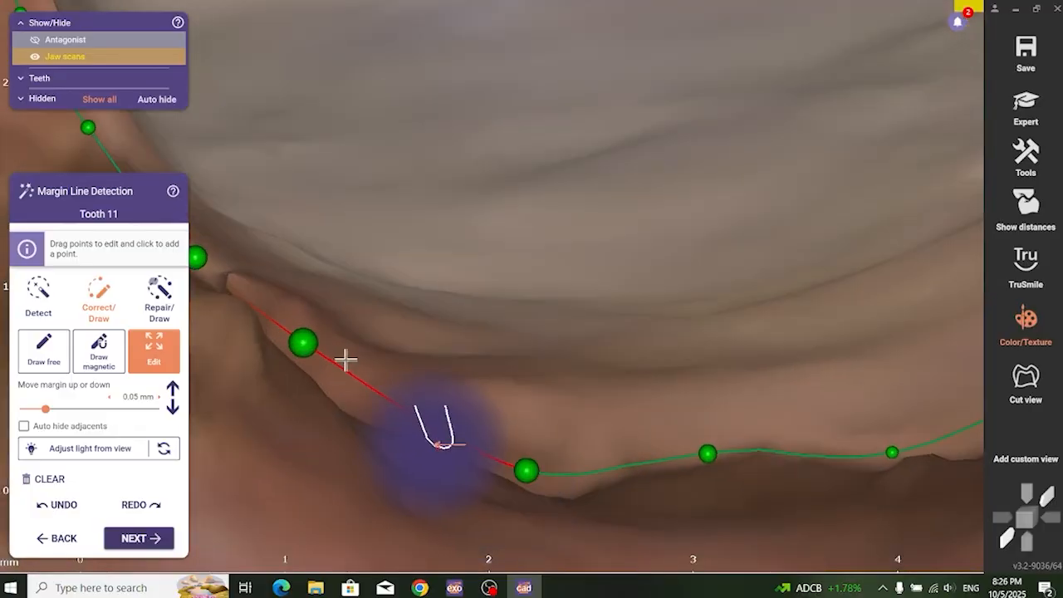
pyautogui.moveTo(343, 363); pyautogui.dragTo(352, 382)
pyautogui.moveTo(330, 403); pyautogui.dragTo(271, 342, button='right')
pyautogui.moveTo(274, 322)
pyautogui.mouseDown()
pyautogui.moveTo(285, 335)
pyautogui.moveTo(271, 330)
pyautogui.mouseUp()
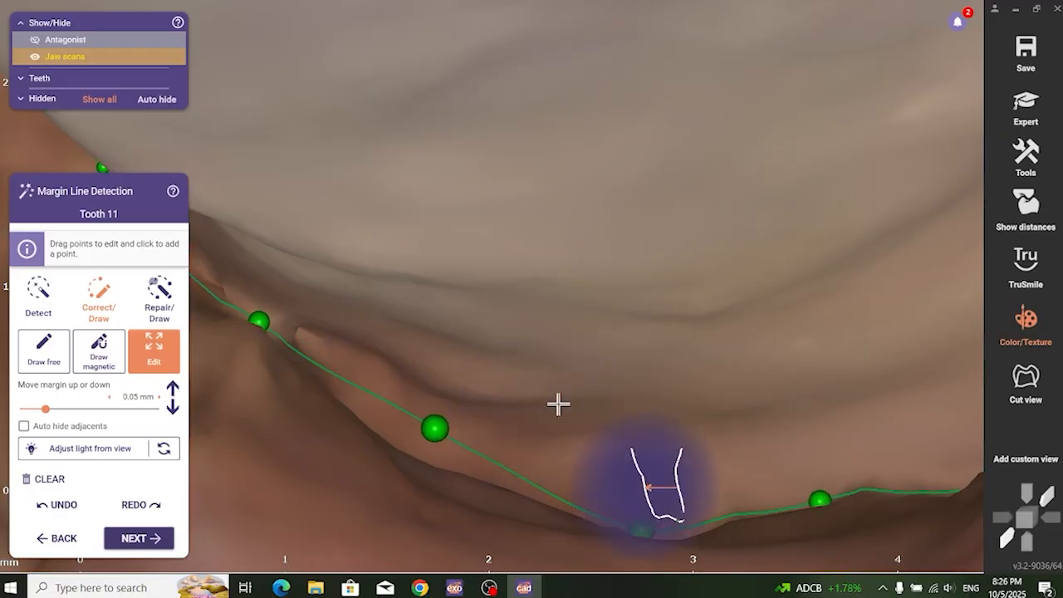
pyautogui.moveTo(558, 403); pyautogui.dragTo(553, 404, button='right')
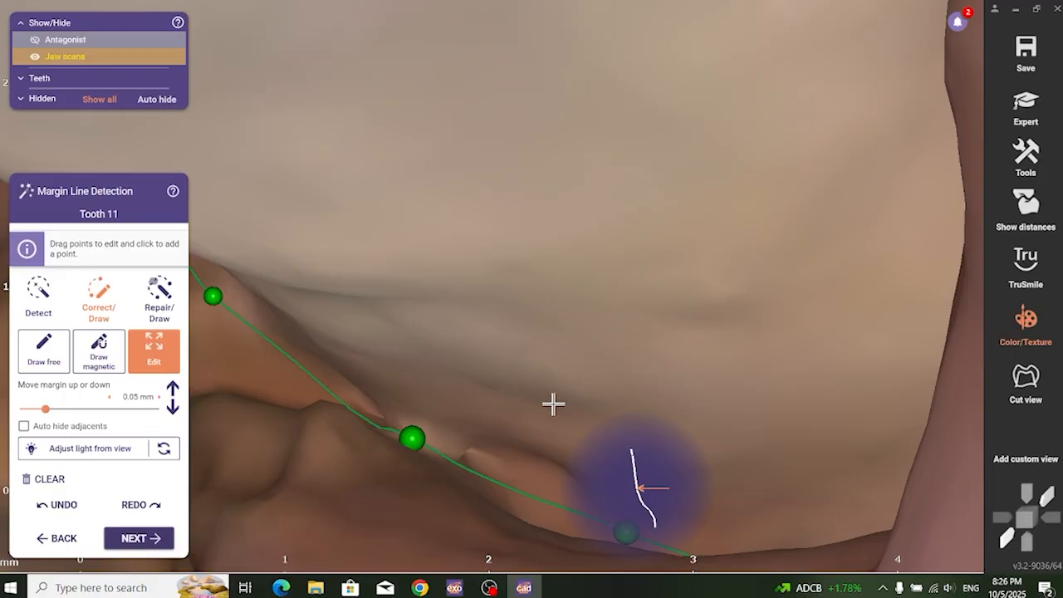
pyautogui.moveTo(553, 404); pyautogui.dragTo(490, 334, button='right')
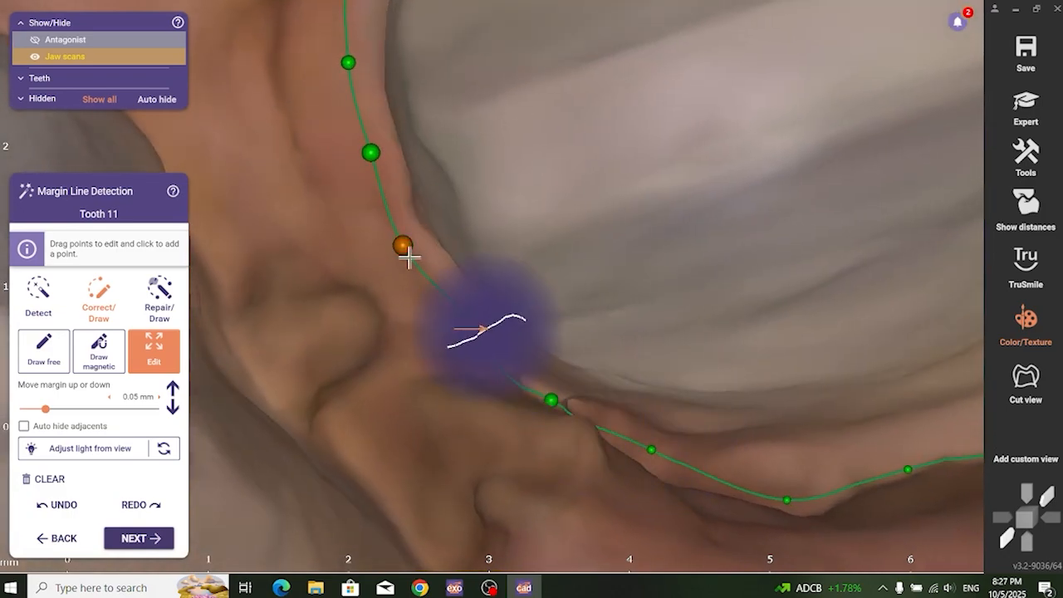
pyautogui.moveTo(642, 411)
pyautogui.mouseDown(button='right')
pyautogui.moveTo(628, 393)
pyautogui.moveTo(646, 363)
pyautogui.moveTo(641, 429)
pyautogui.mouseUp(button='right')
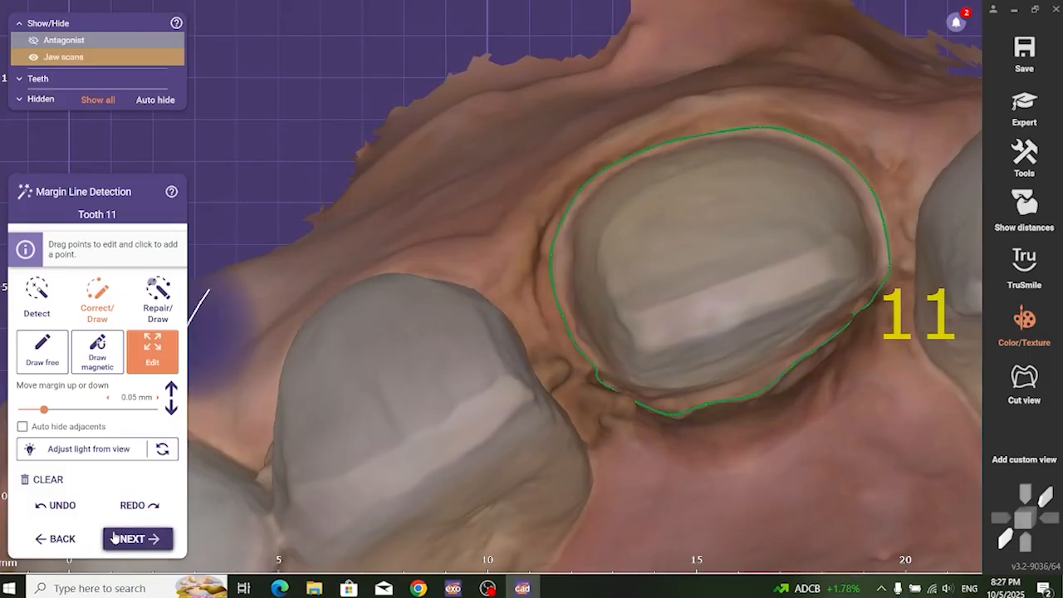
# Step: Accept tooth 11's margin, generate its crown bottom and accept a 0.08 mm cement gap starting 1 mm from the margin
pyautogui.click(117, 538)
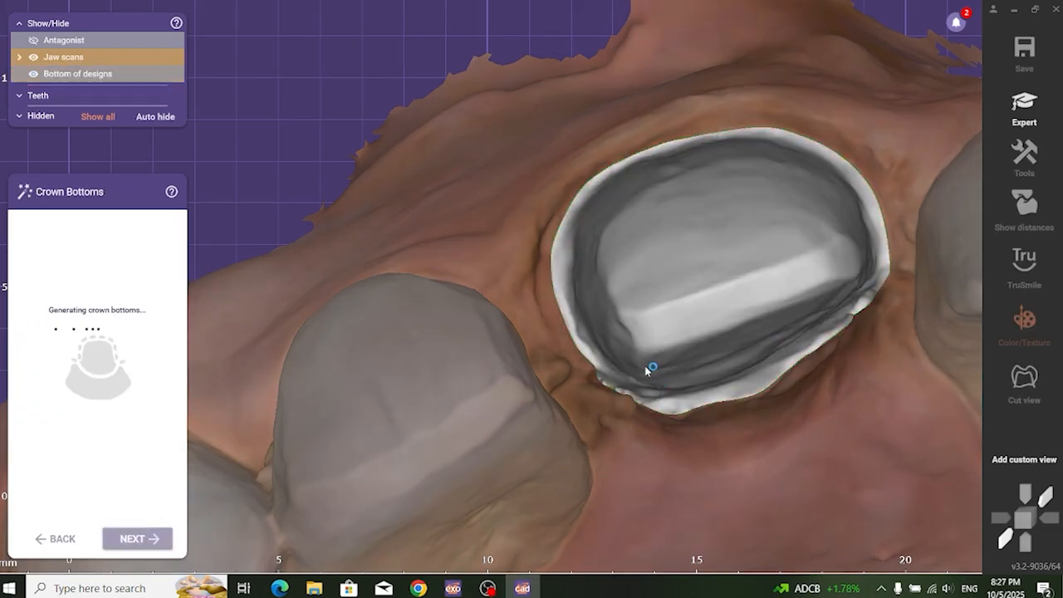
pyautogui.scroll(-3, 804, 363)
pyautogui.moveTo(931, 394); pyautogui.dragTo(907, 405, button='right')
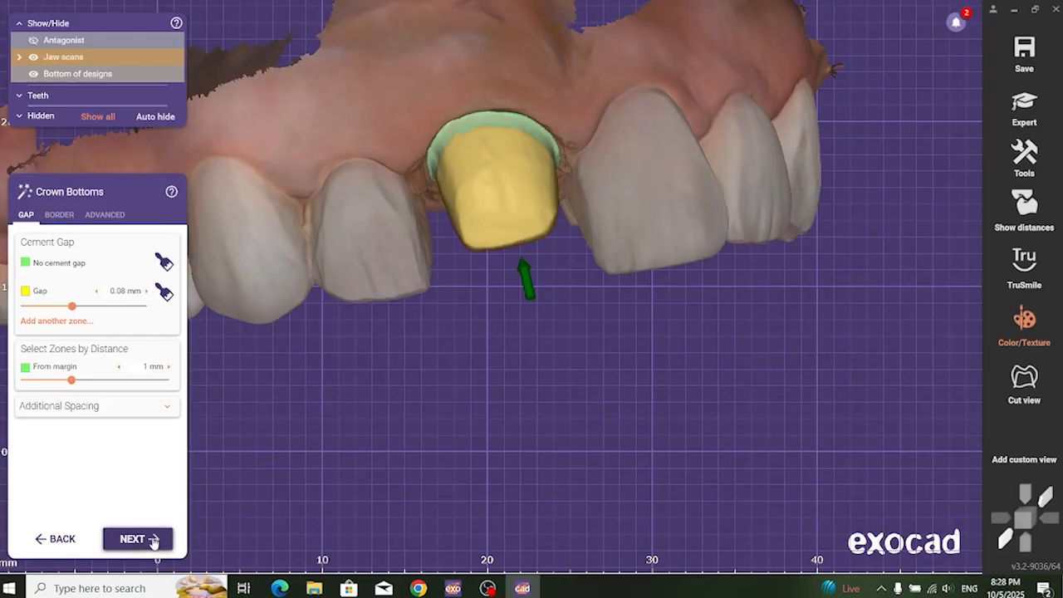
pyautogui.click(149, 538)
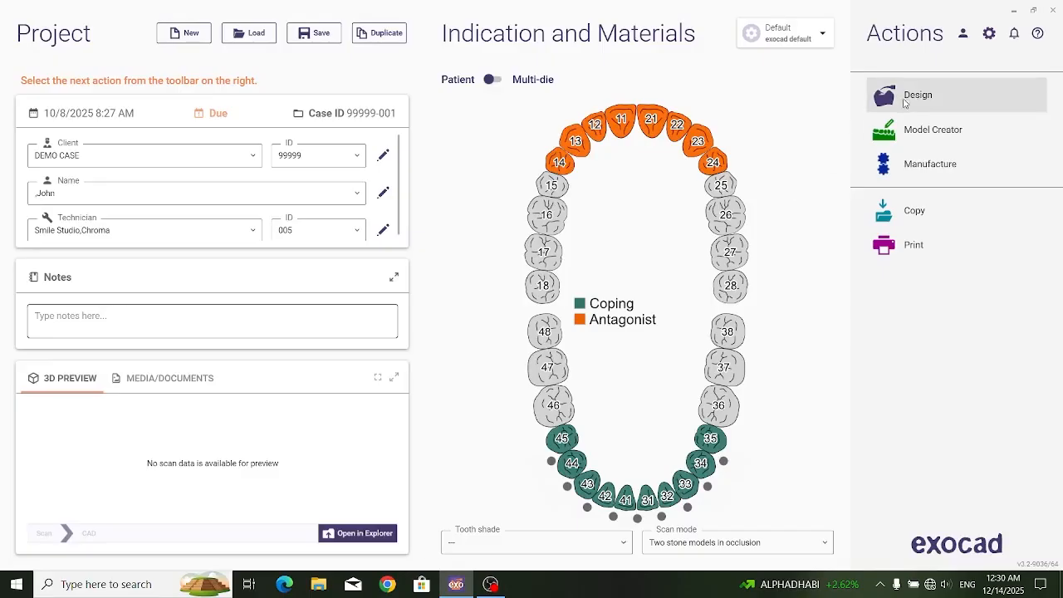
# Step: Open the case for design and examine the unclear gum boundary around the prepared lower tooth
pyautogui.click(907, 98)
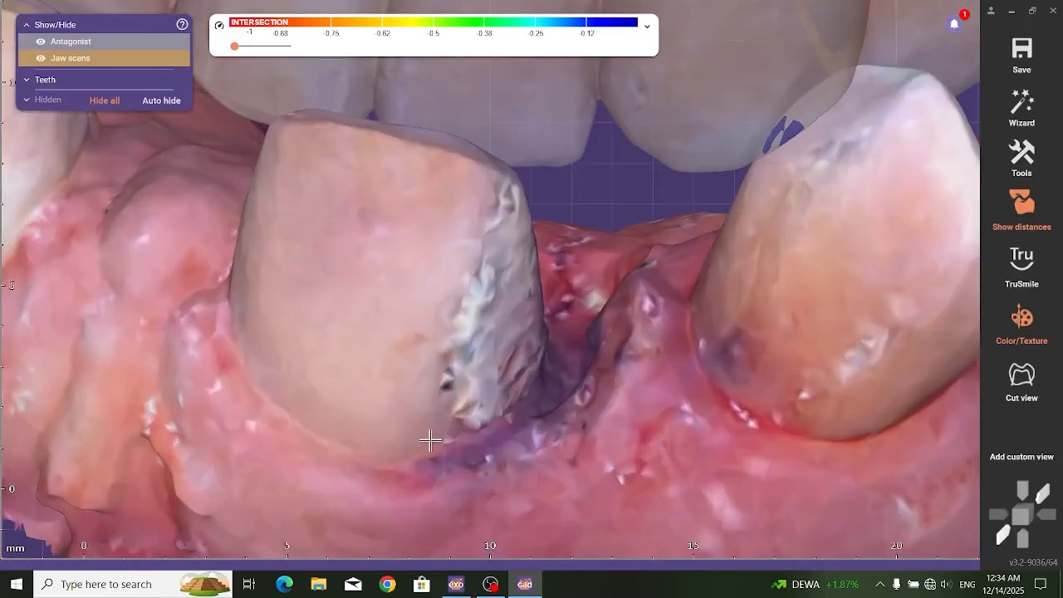
pyautogui.scroll(3, 415, 445)
pyautogui.scroll(3, 407, 454)
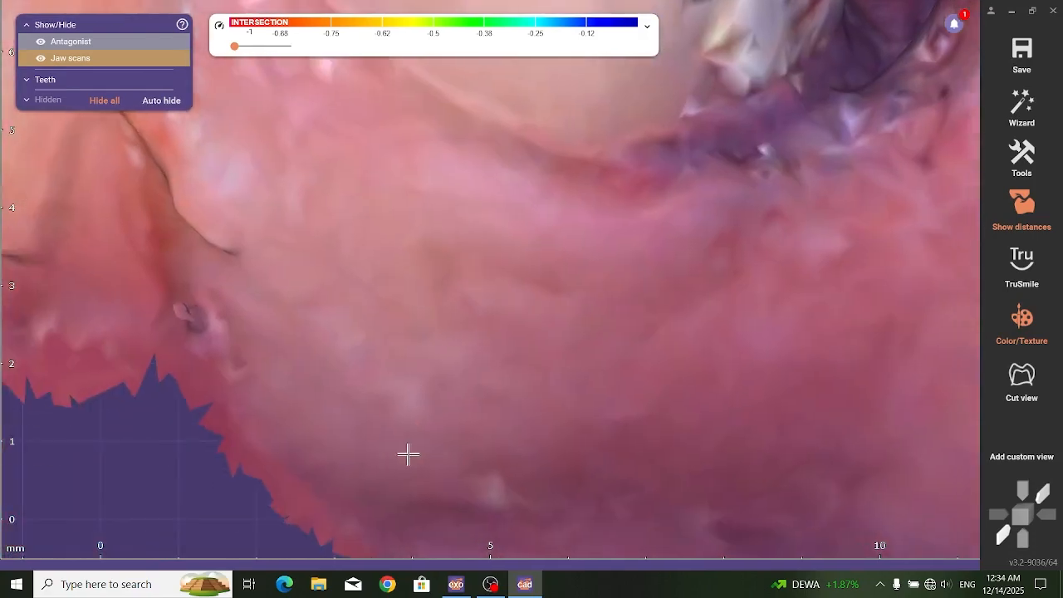
pyautogui.moveTo(408, 454); pyautogui.dragTo(607, 289, button='right')
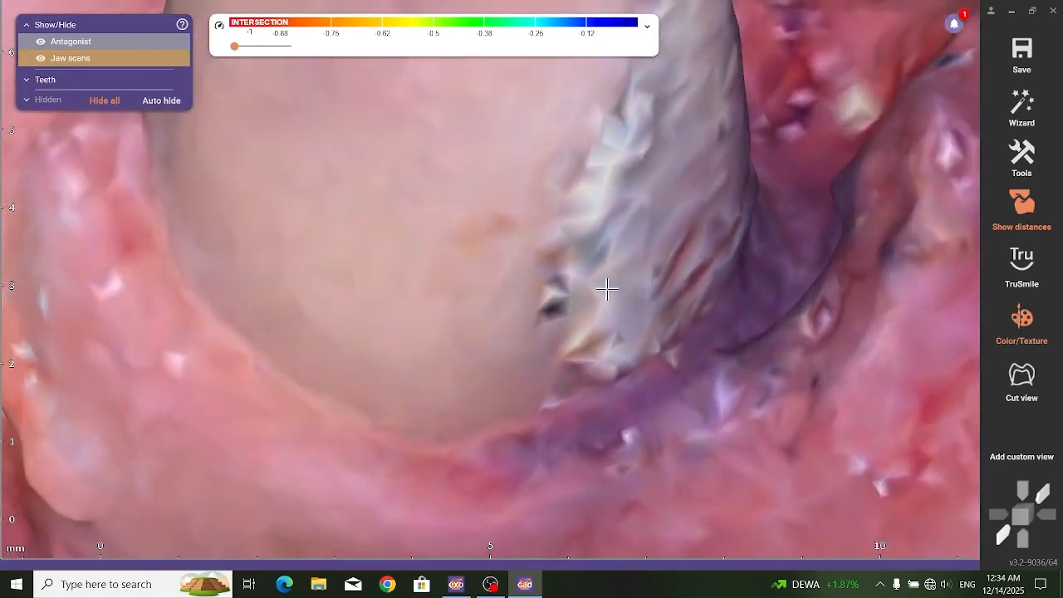
pyautogui.scroll(-3, 607, 289)
pyautogui.moveTo(541, 306); pyautogui.dragTo(587, 224, button='right')
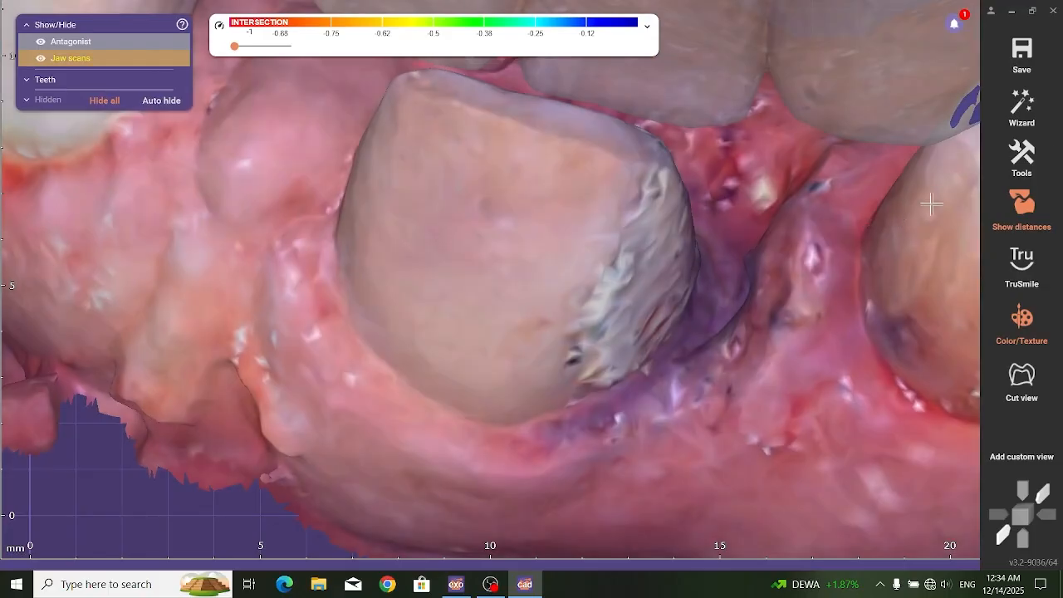
# Step: Start Free-Form Scan Data with the fine brush and remove gum material along the outer side of the prepared tooth
pyautogui.click(1022, 155)
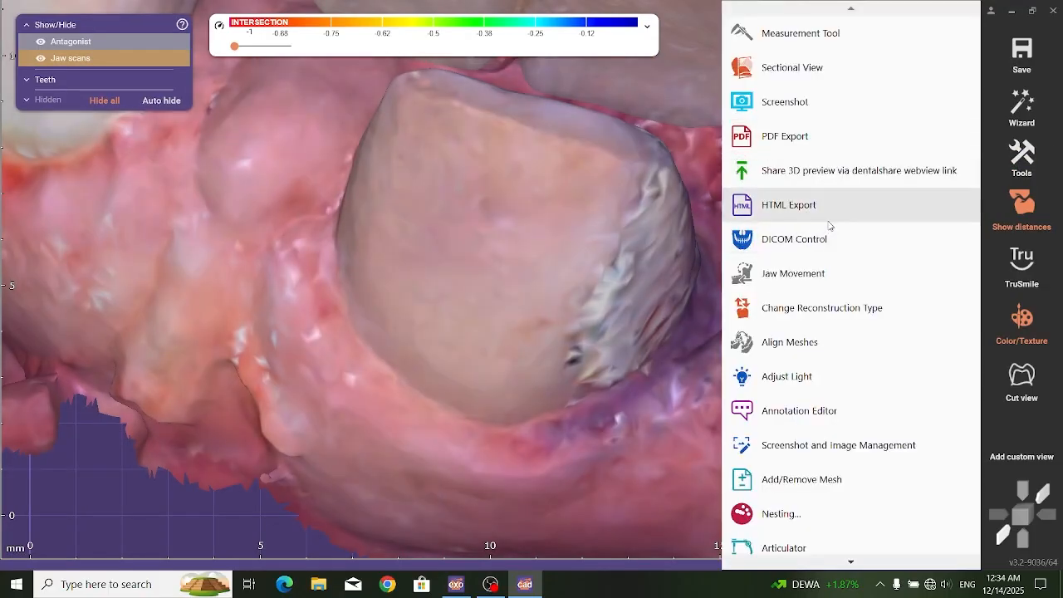
pyautogui.click(167, 513)
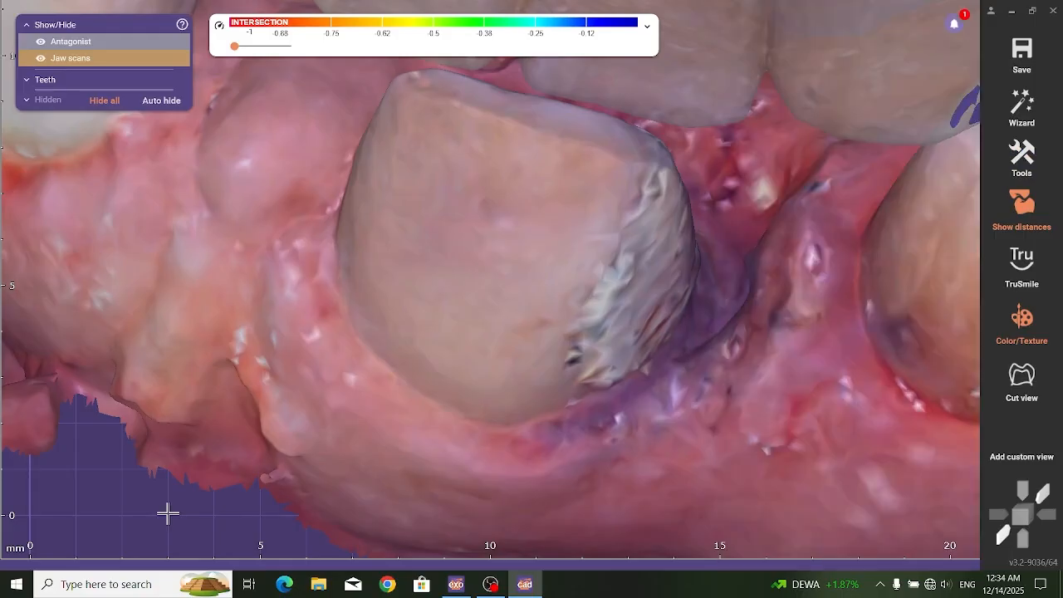
pyautogui.rightClick(166, 513)
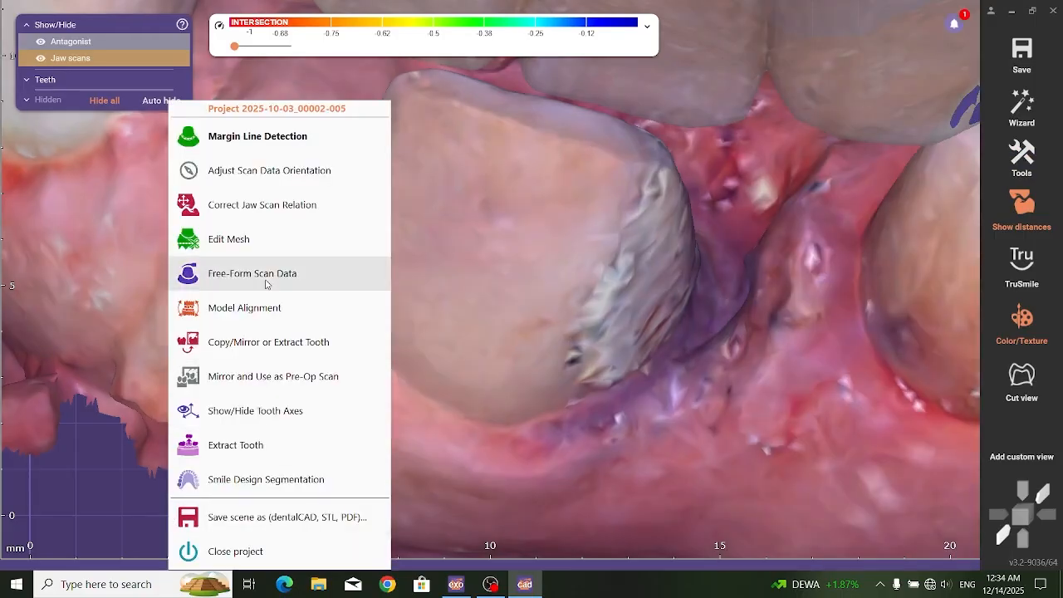
pyautogui.click(266, 283)
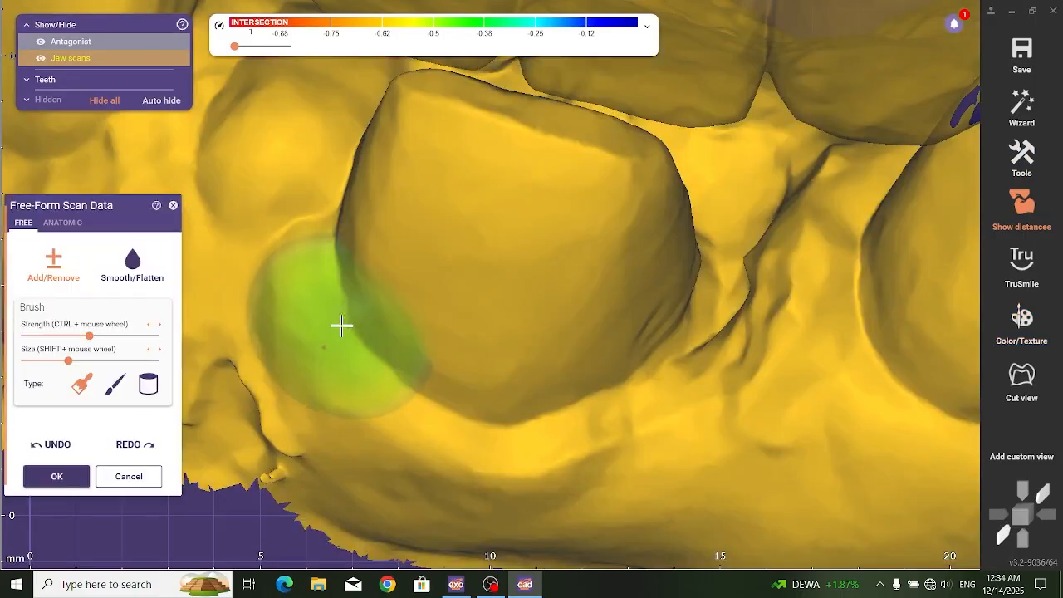
pyautogui.click(115, 382)
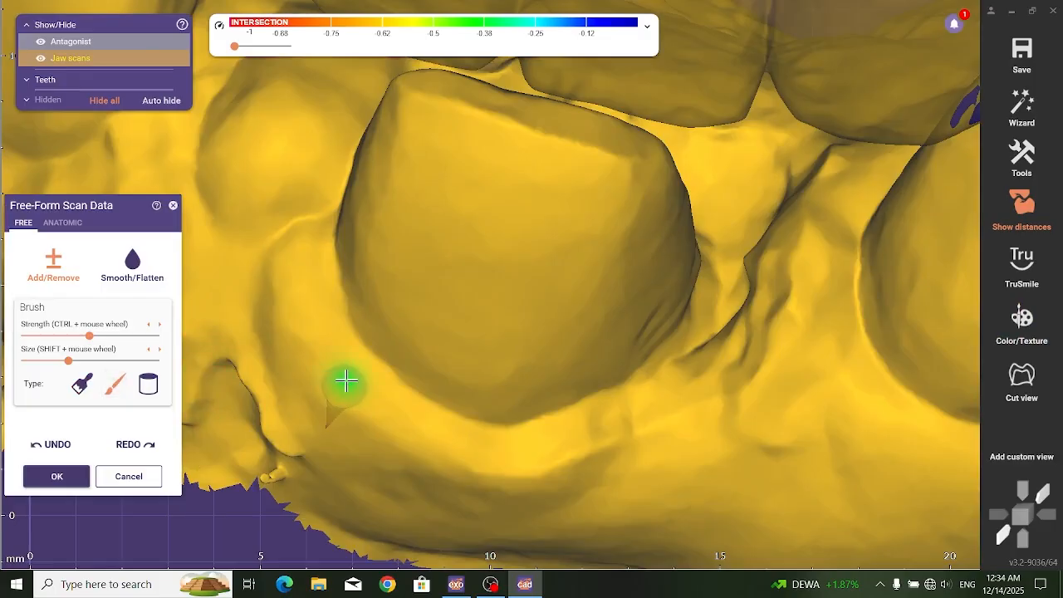
pyautogui.keyDown('shift'); pyautogui.moveTo(347, 381); pyautogui.dragTo(368, 382); pyautogui.keyUp('shift')
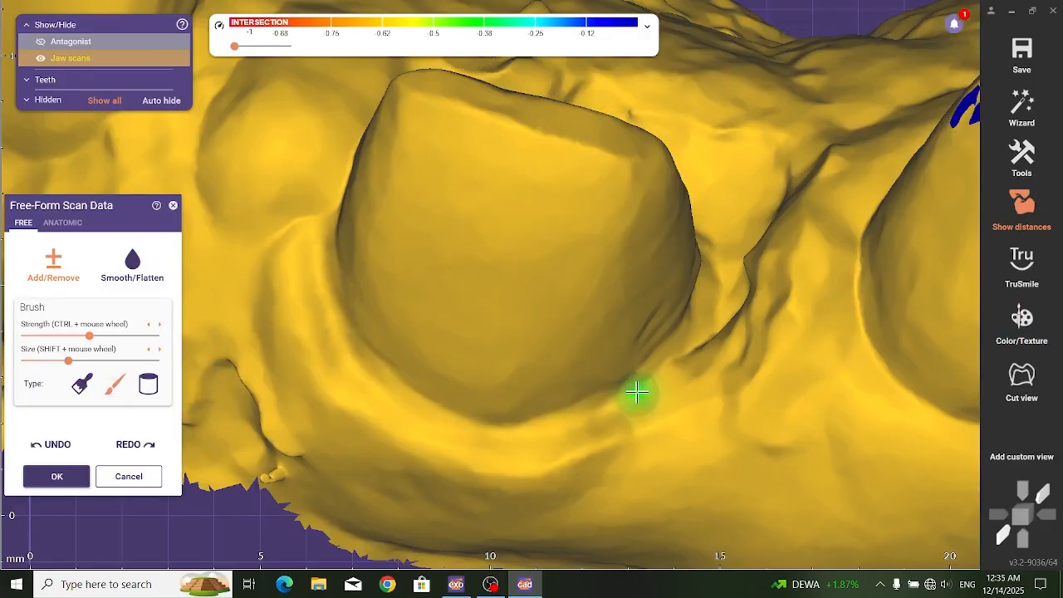
pyautogui.moveTo(636, 389)
pyautogui.keyDown('shift'); pyautogui.mouseDown()
pyautogui.moveTo(636, 402)
pyautogui.moveTo(691, 354)
pyautogui.moveTo(551, 434)
pyautogui.moveTo(502, 442)
pyautogui.moveTo(451, 430)
pyautogui.moveTo(349, 358)
pyautogui.moveTo(330, 323)
pyautogui.moveTo(324, 244)
pyautogui.moveTo(324, 257)
pyautogui.mouseUp(); pyautogui.keyUp('shift')
# Step: Continue carving the gum groove around the prepared tooth's remaining edge and apply the scan data changes
pyautogui.moveTo(315, 311); pyautogui.dragTo(311, 323, button='right')
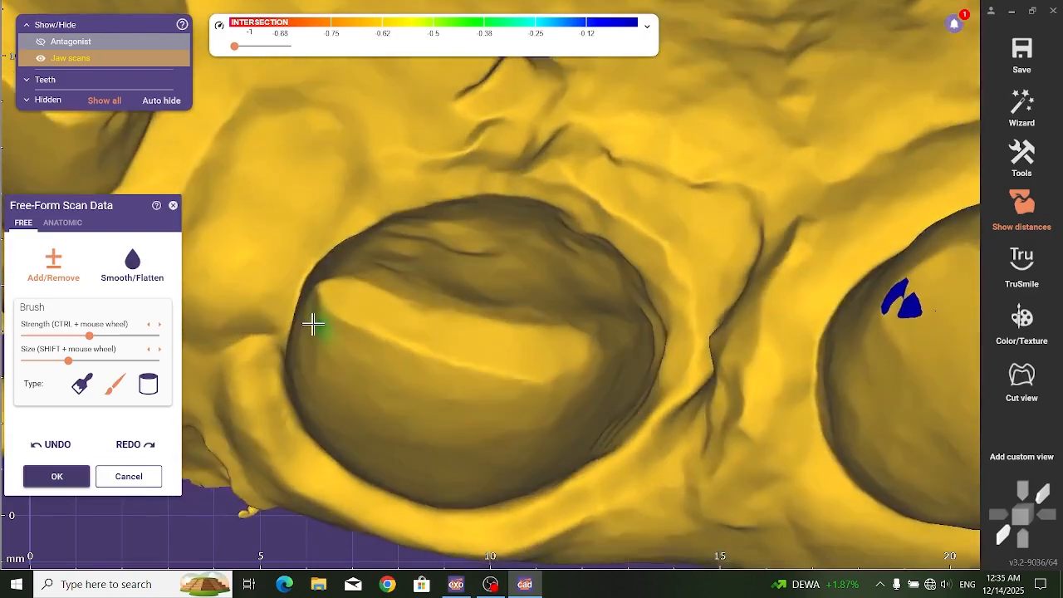
pyautogui.moveTo(275, 334)
pyautogui.keyDown('shift'); pyautogui.mouseDown()
pyautogui.moveTo(305, 256)
pyautogui.moveTo(423, 190)
pyautogui.moveTo(522, 188)
pyautogui.moveTo(584, 208)
pyautogui.moveTo(628, 244)
pyautogui.moveTo(672, 294)
pyautogui.moveTo(683, 330)
pyautogui.moveTo(662, 416)
pyautogui.moveTo(593, 477)
pyautogui.moveTo(504, 519)
pyautogui.mouseUp(); pyautogui.keyUp('shift')
pyautogui.moveTo(504, 503); pyautogui.dragTo(439, 443, button='right')
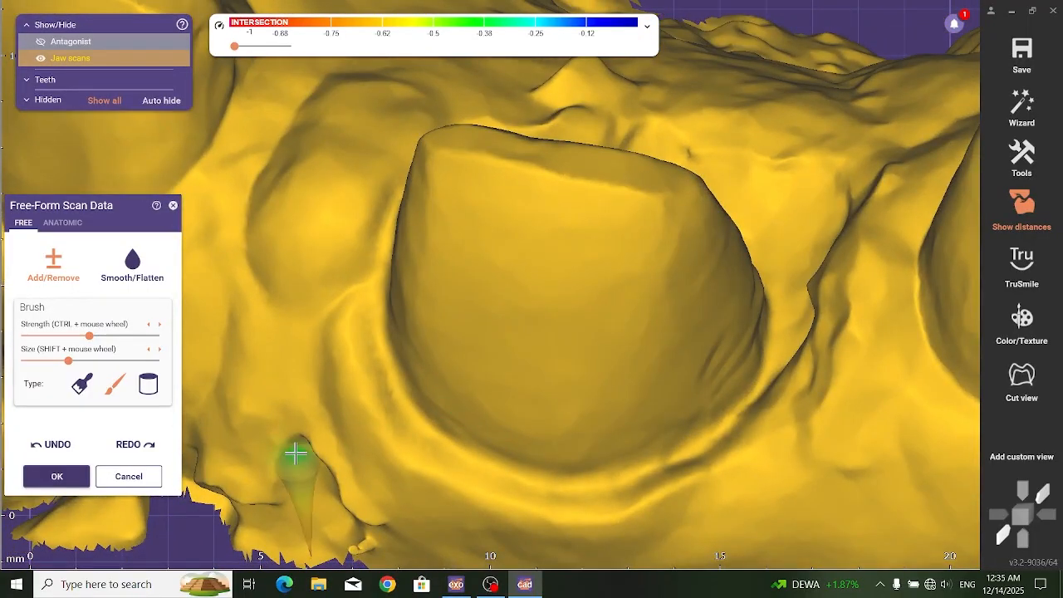
pyautogui.rightClick(407, 392)
pyautogui.rightClick(371, 376)
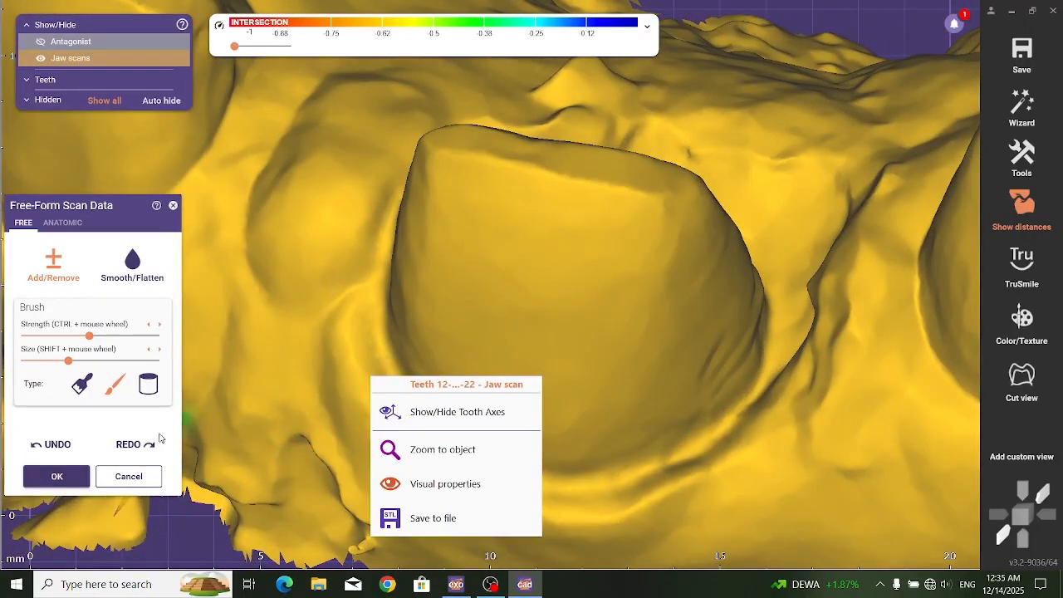
pyautogui.click(71, 480)
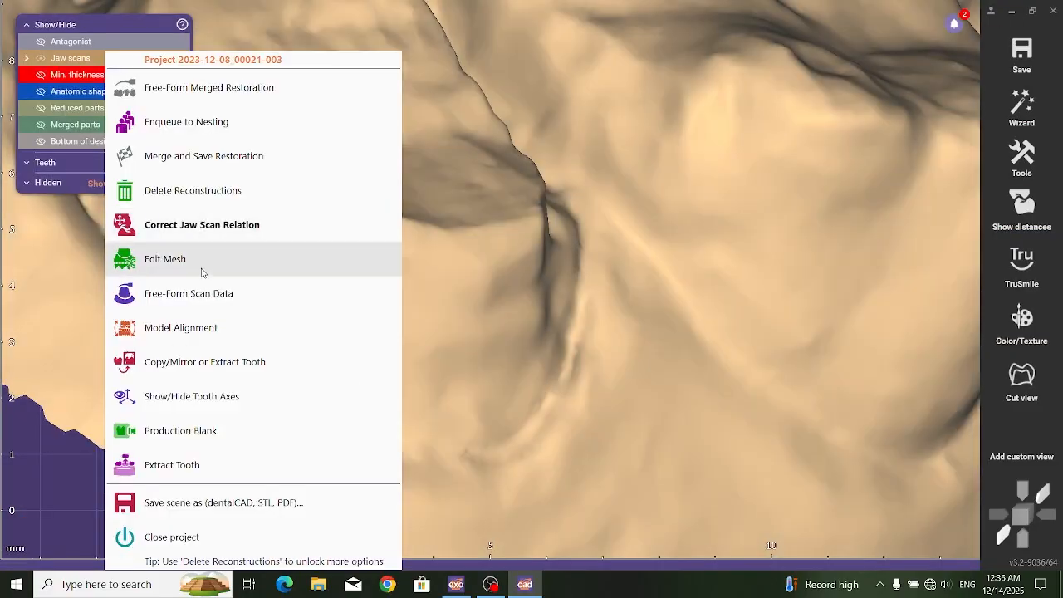
# Step: Set up Free-Form Scan Data with the antagonist hidden and a fine brush of smaller size and higher strength
pyautogui.click(209, 292)
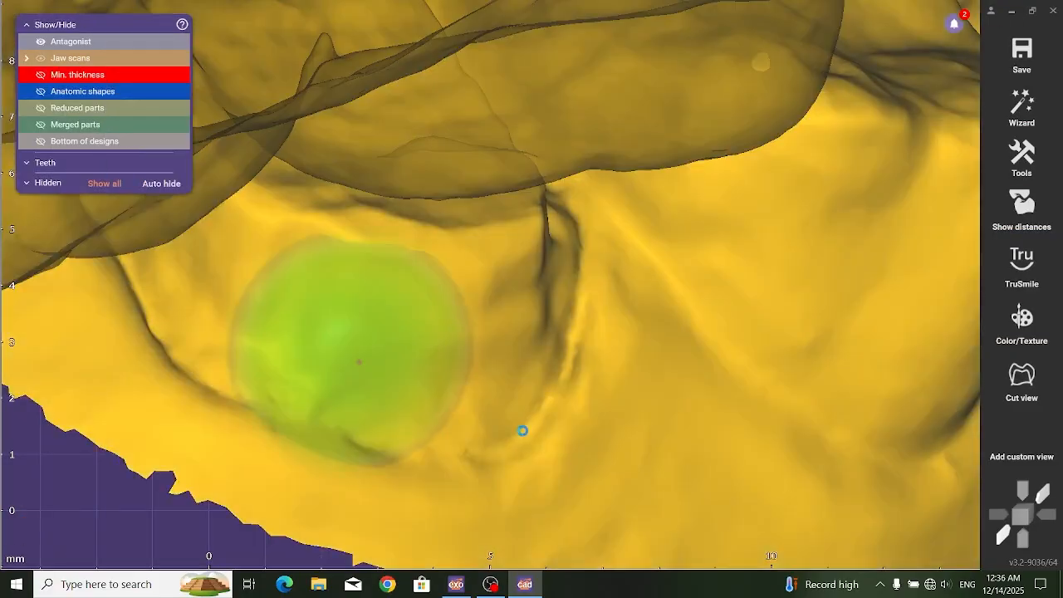
pyautogui.press('a')
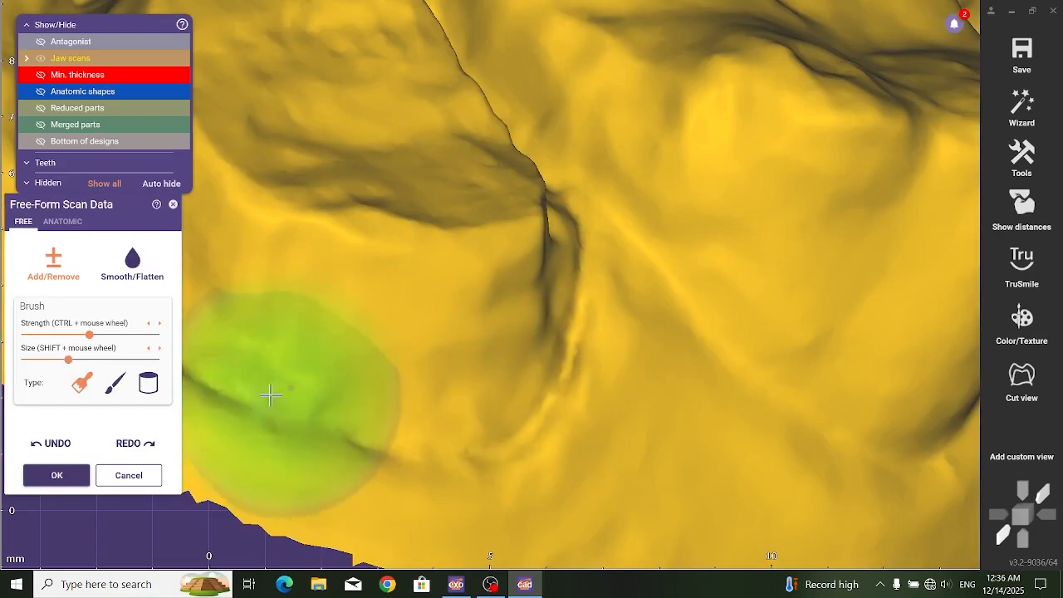
pyautogui.click(115, 383)
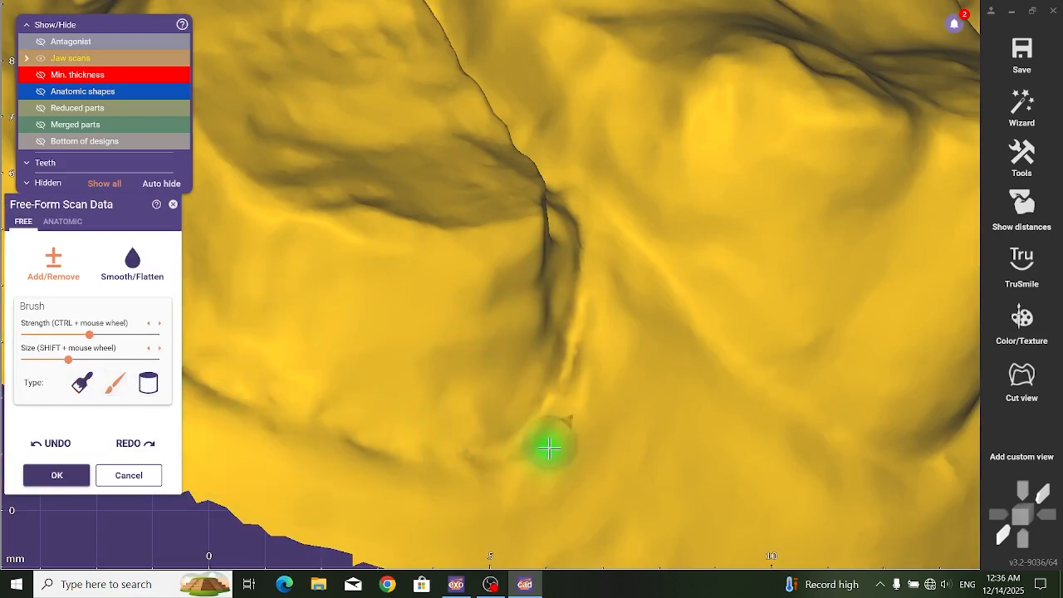
pyautogui.keyDown('shift'); pyautogui.scroll(-1, 552, 449); pyautogui.keyUp('shift')
pyautogui.keyDown('shift'); pyautogui.scroll(-3, 551, 447); pyautogui.keyUp('shift')
pyautogui.keyDown('ctrl'); pyautogui.scroll(5, 548, 446); pyautogui.keyUp('ctrl')
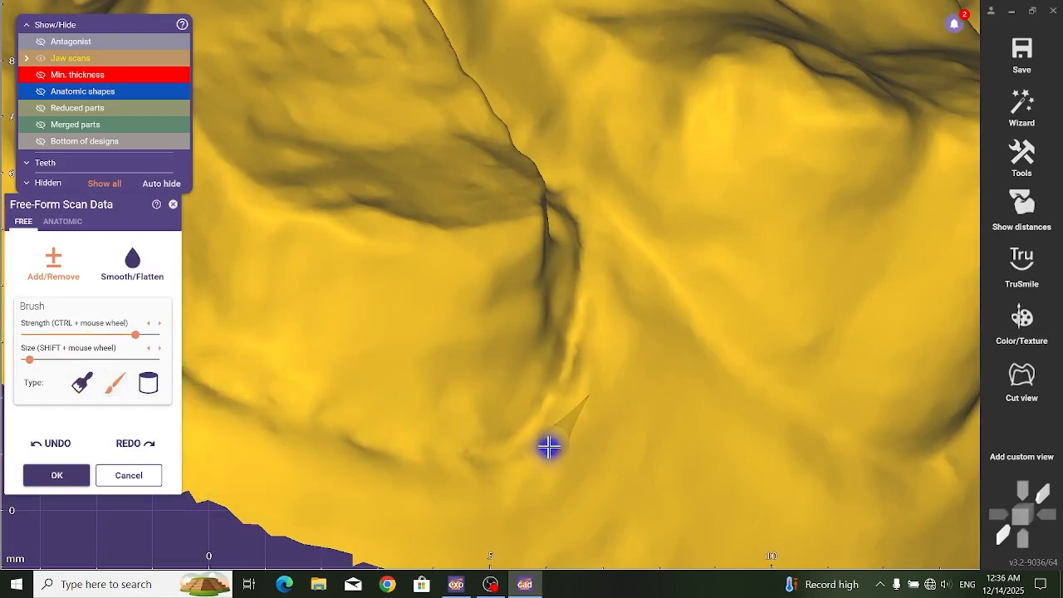
# Step: Carve a groove in the scan along the preparation's margin beside the gum, and start closing the CAD window
pyautogui.click(537, 453)
pyautogui.moveTo(537, 452)
pyautogui.mouseDown()
pyautogui.moveTo(562, 429)
pyautogui.moveTo(587, 375)
pyautogui.moveTo(605, 263)
pyautogui.moveTo(589, 371)
pyautogui.moveTo(536, 465)
pyautogui.moveTo(503, 482)
pyautogui.moveTo(443, 487)
pyautogui.moveTo(427, 439)
pyautogui.moveTo(357, 425)
pyautogui.moveTo(573, 384)
pyautogui.mouseUp()
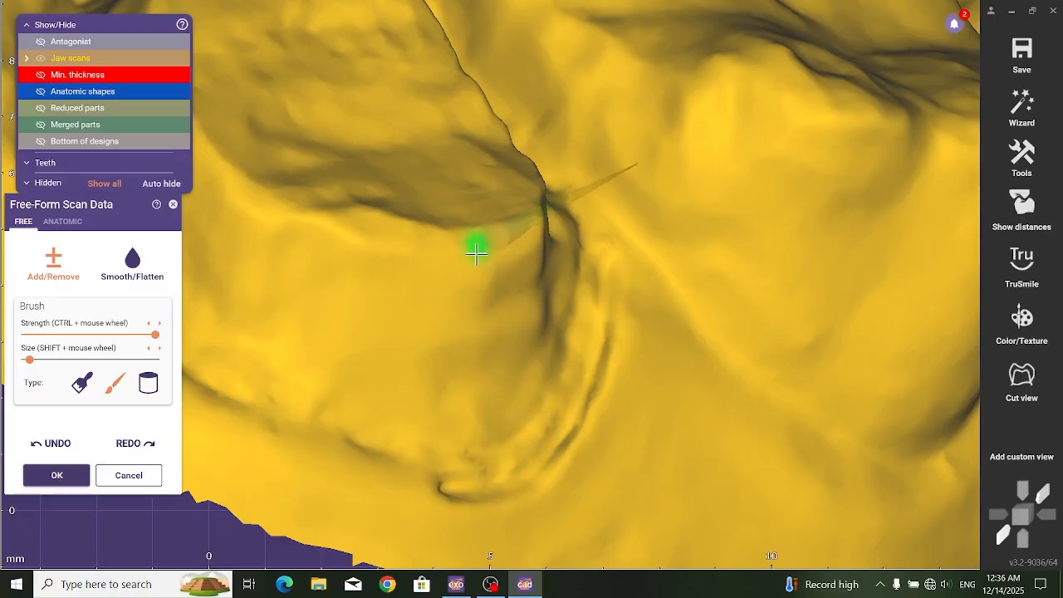
pyautogui.click(1050, 13)
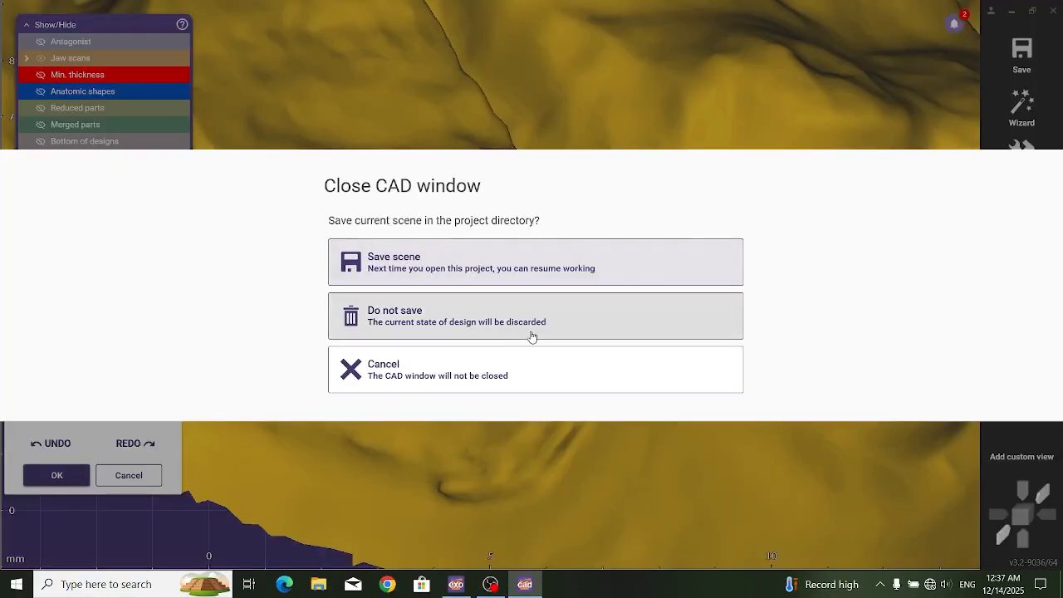